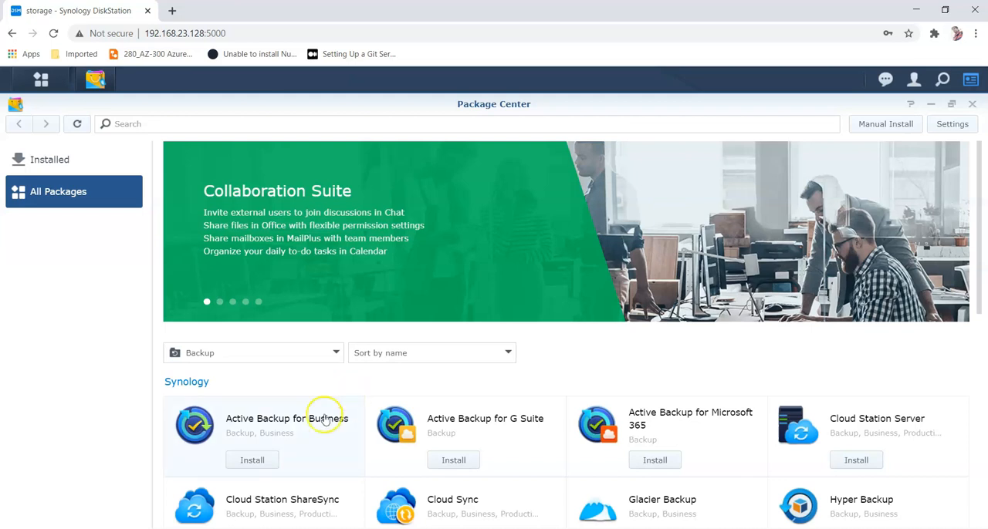
# Step: Install the Active Backup for Business package from Package Center and open its package page
pyautogui.click(268, 460)
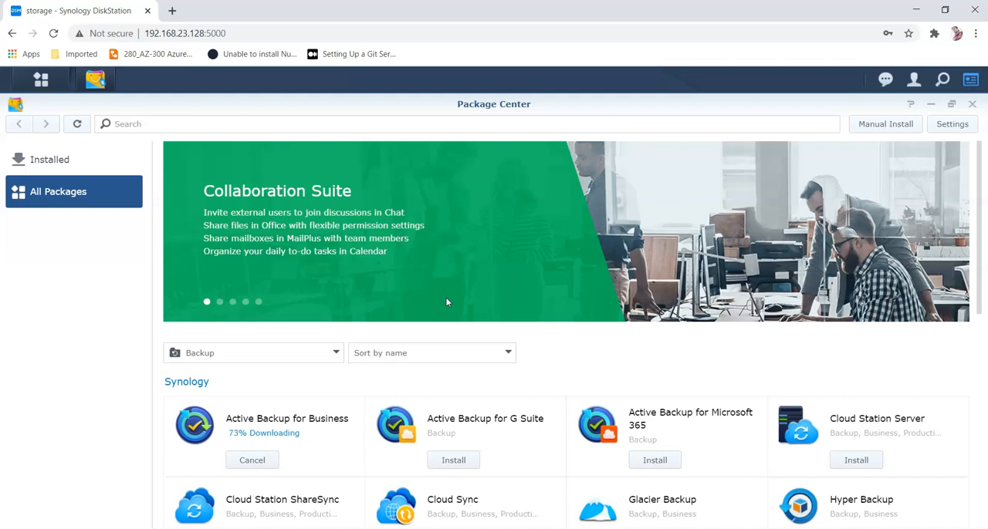
pyautogui.hotkey('ctrl', 'p')
pyautogui.click(790, 465)
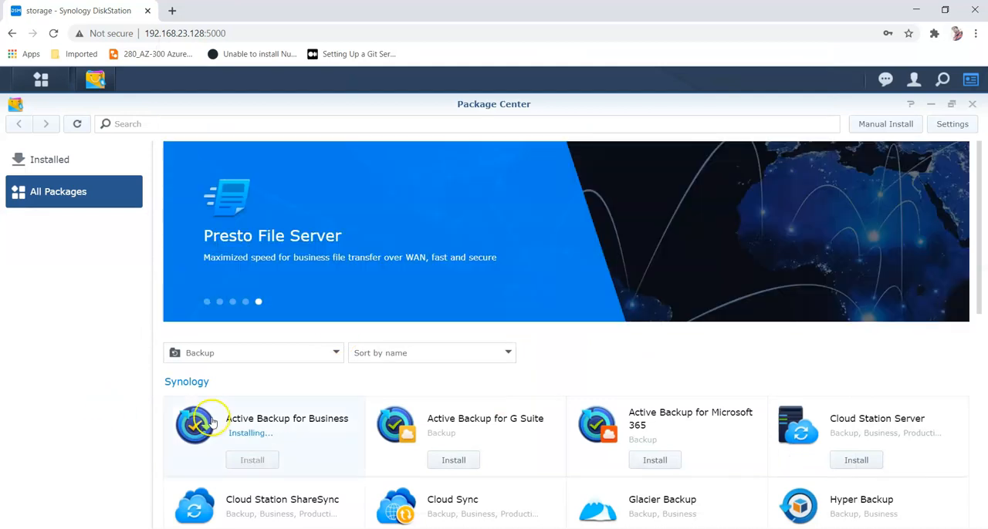
pyautogui.click(213, 422)
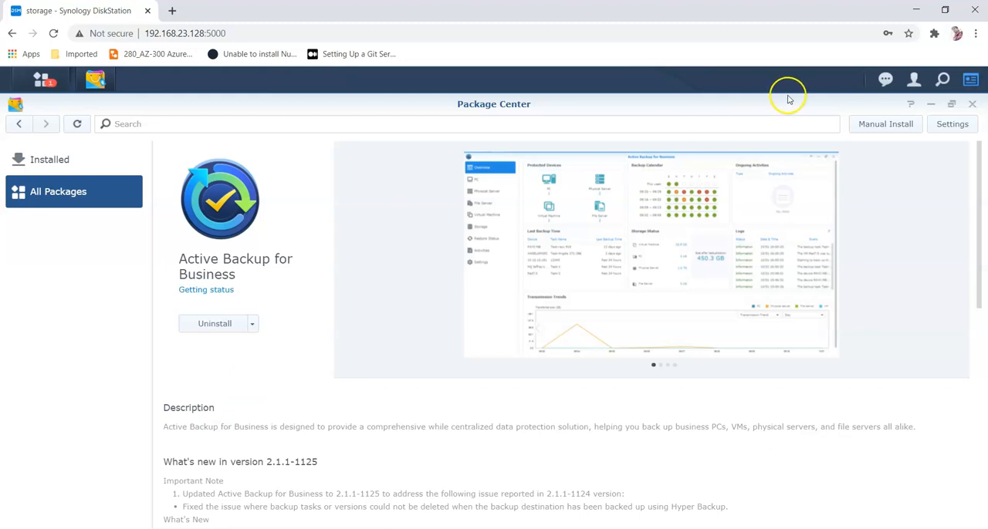
# Step: Close Package Center and launch Active Backup for Business from the main menu
pyautogui.click(27, 79)
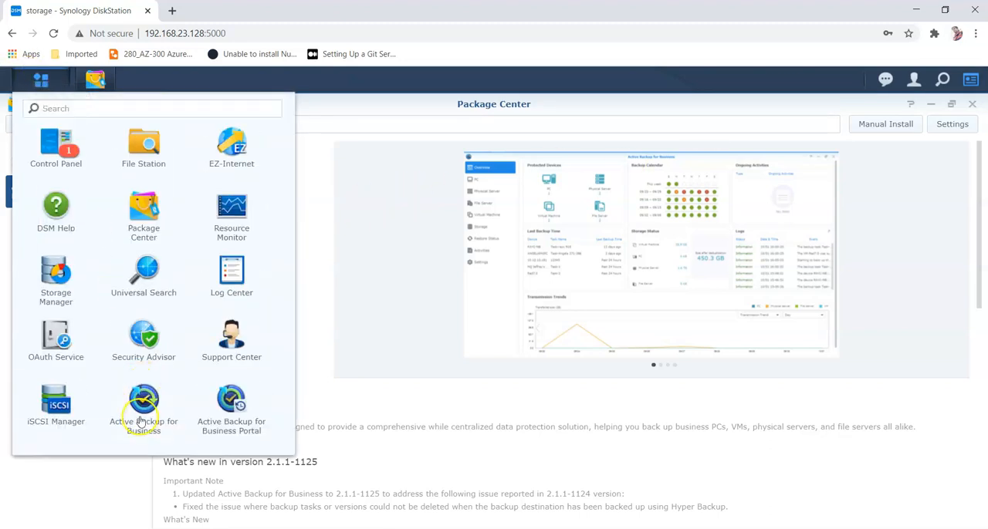
pyautogui.click(388, 219)
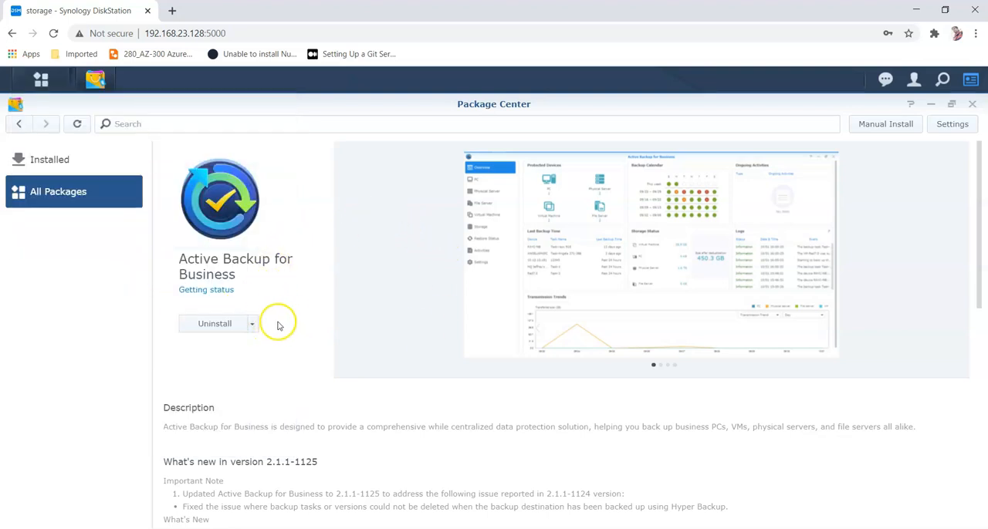
pyautogui.click(973, 106)
pyautogui.click(41, 80)
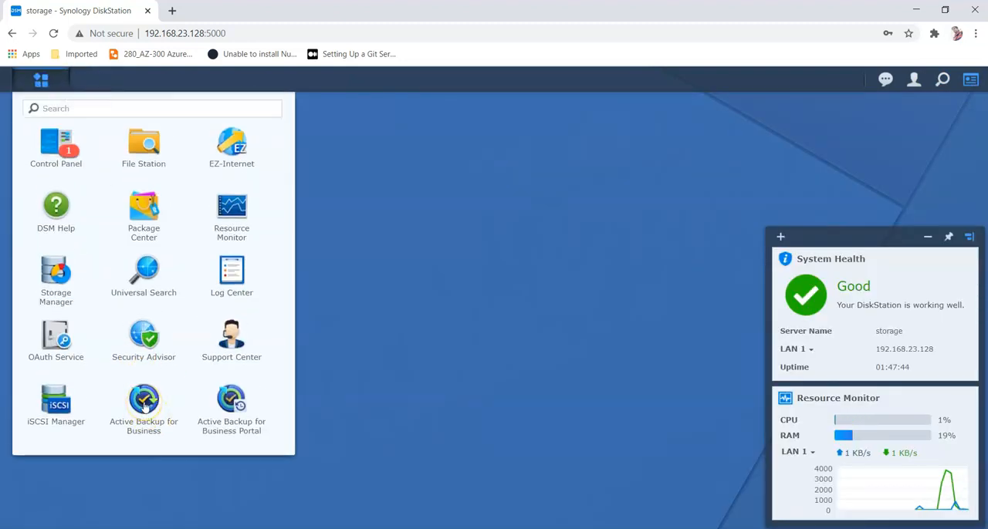
pyautogui.click(144, 402)
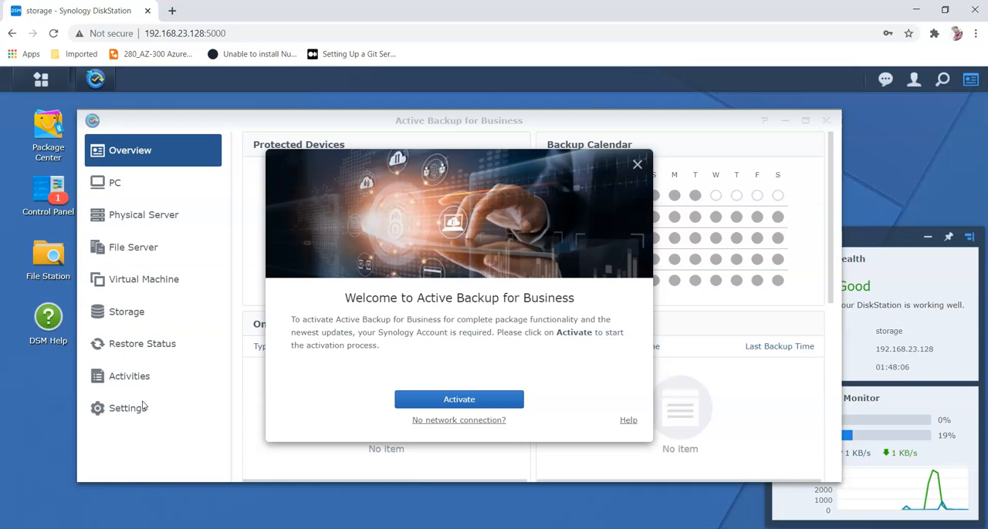
# Step: Switch to Notepad and select the full SYNO.API.Auth login URL on the first line
pyautogui.moveTo(522, 528)
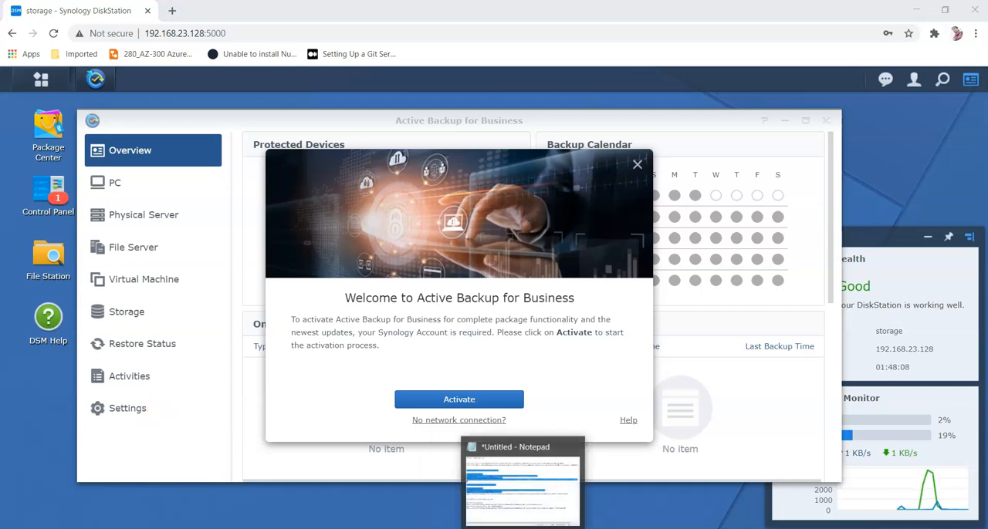
pyautogui.click(523, 486)
pyautogui.click(247, 143)
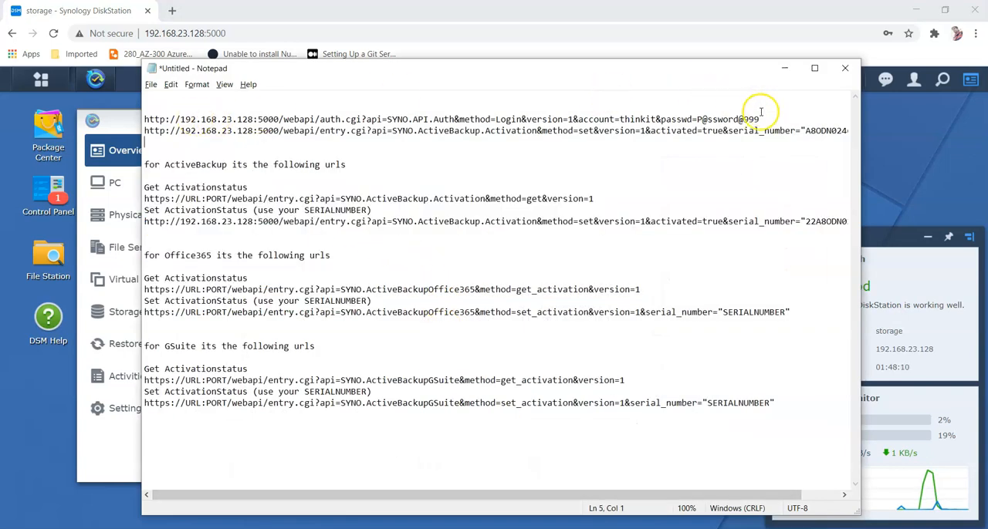
pyautogui.moveTo(759, 119); pyautogui.dragTo(145, 119)
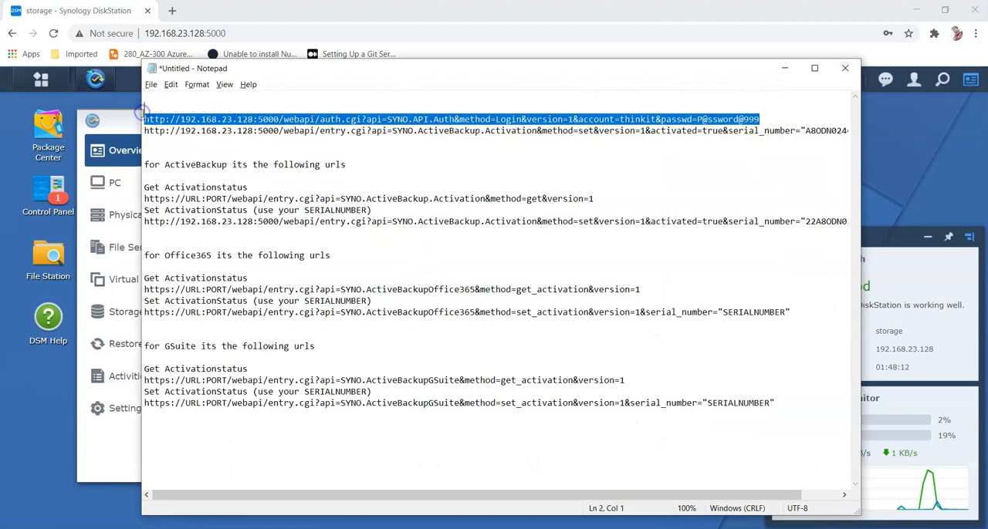
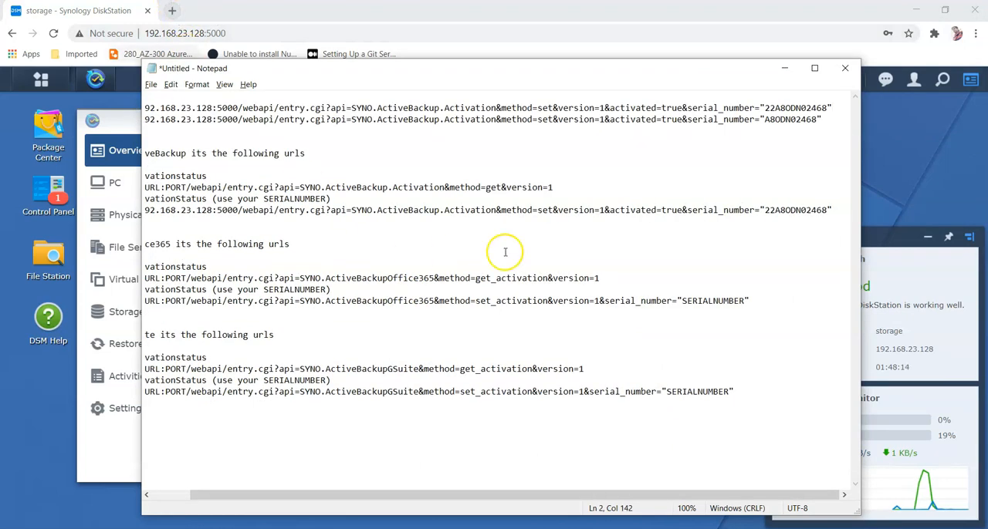
pyautogui.hotkey('ctrl', 'z')
pyautogui.hotkey('ctrl', 'c')
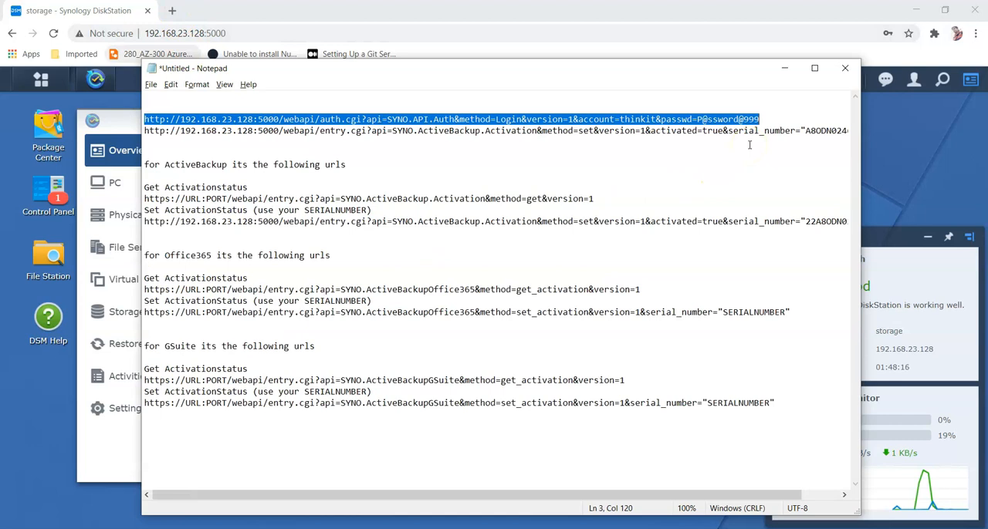
# Step: Open a new browser tab and paste the login URL containing the account name and password into the address bar
pyautogui.click(172, 10)
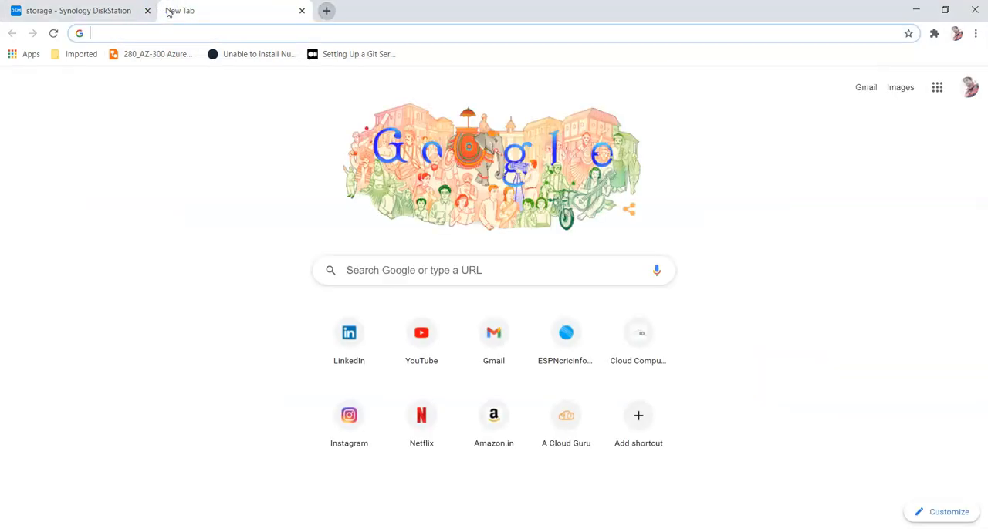
pyautogui.hotkey('ctrl', 'v')
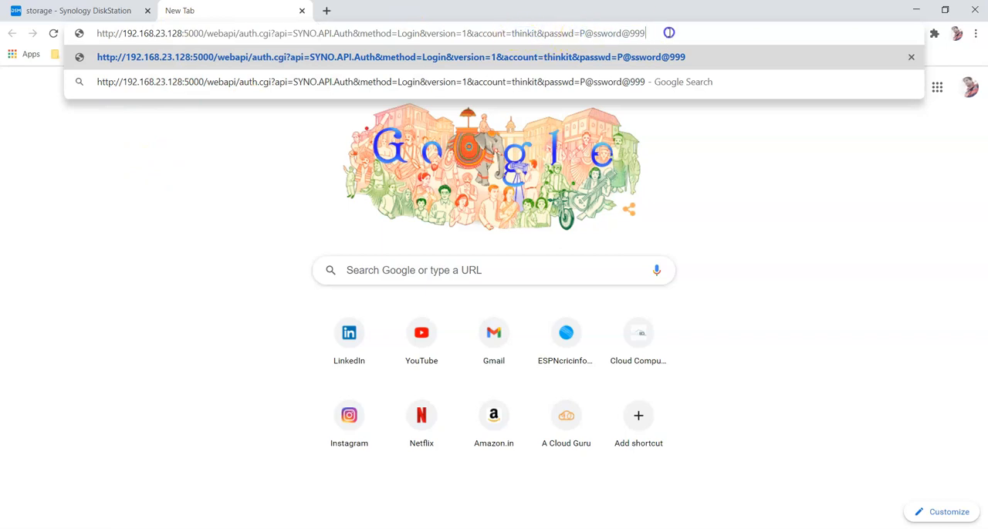
# Step: Submit the login URL to authenticate with the web API and return to the DiskStation tab
pyautogui.press('Return')
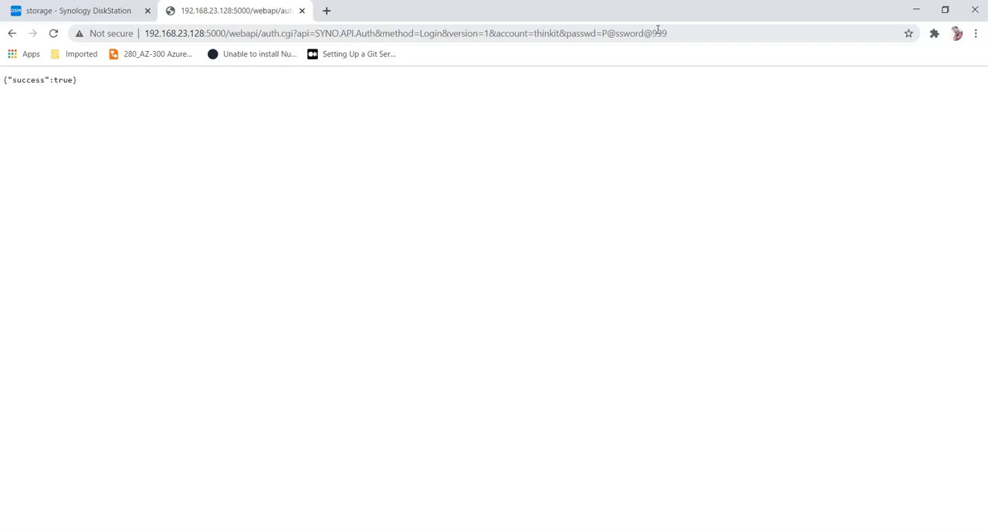
pyautogui.click(77, 10)
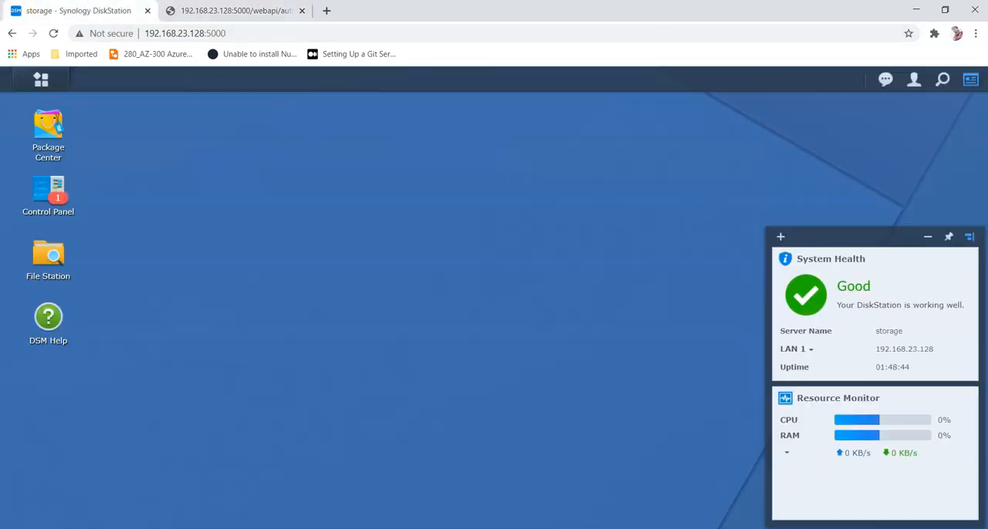
# Step: Open Control Panel's Info Center and select the NAS serial number in the basic information
pyautogui.click(57, 140)
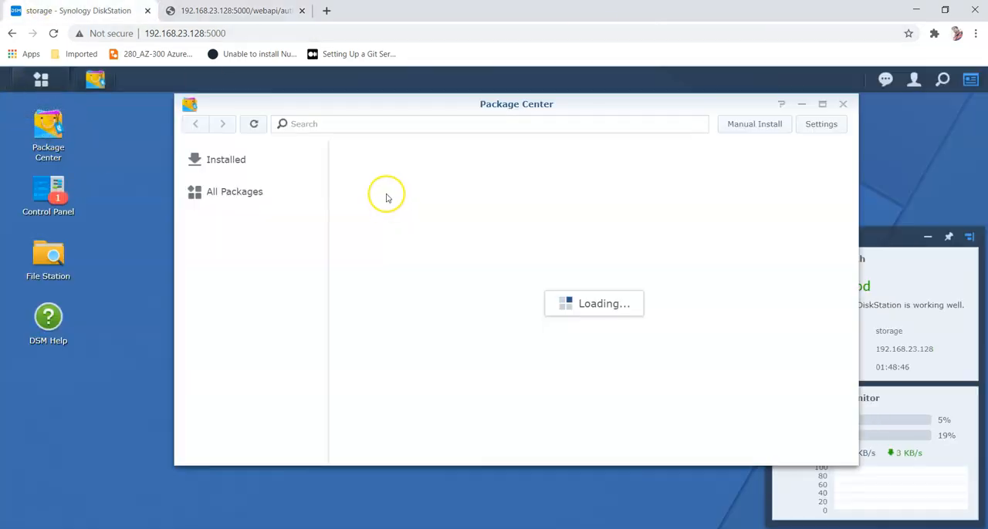
pyautogui.click(843, 104)
pyautogui.click(46, 187)
pyautogui.click(275, 360)
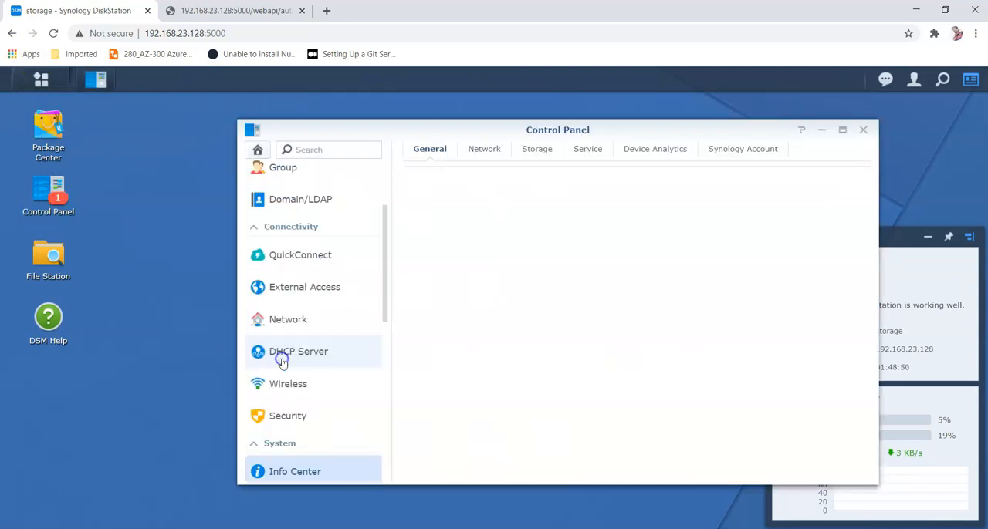
pyautogui.moveTo(627, 197); pyautogui.dragTo(713, 193)
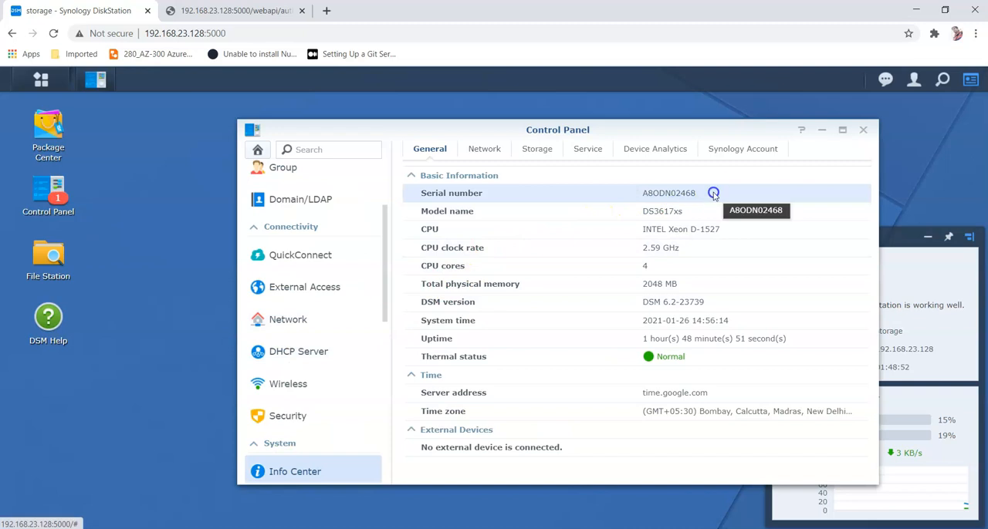
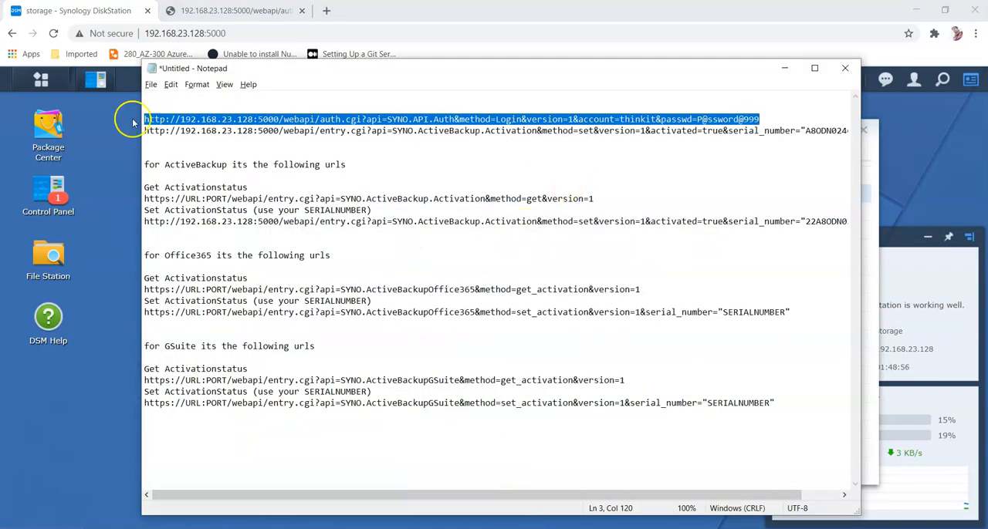
# Step: Copy the ActiveBackup activation URL containing the NAS serial number from Notepad and submit it in a new browser tab
pyautogui.moveTo(143, 131); pyautogui.dragTo(858, 131)
pyautogui.hotkey('ctrl', 'c')
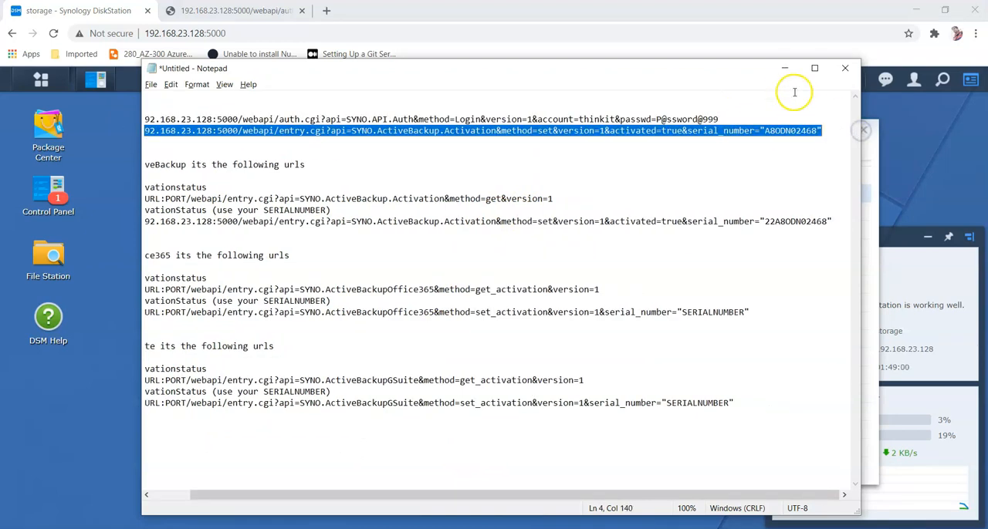
pyautogui.click(783, 68)
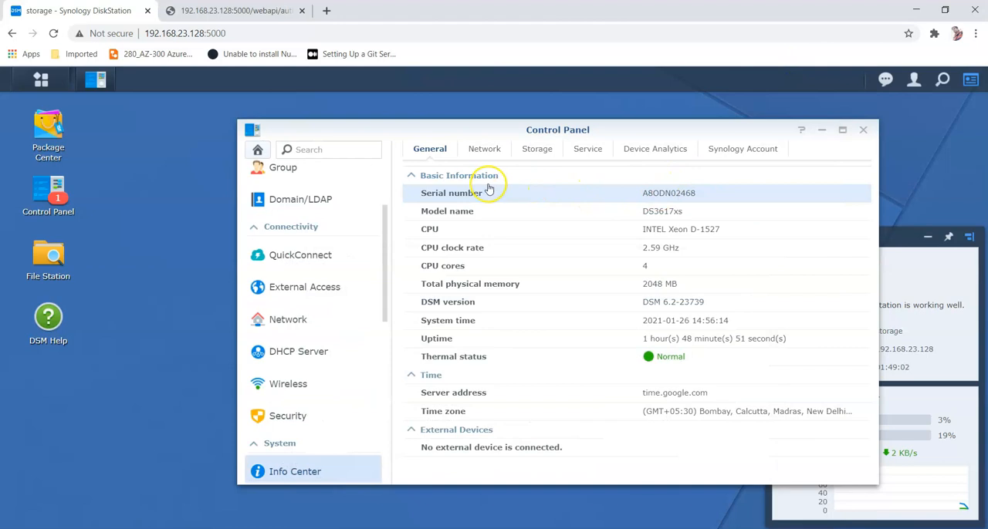
pyautogui.click(276, 7)
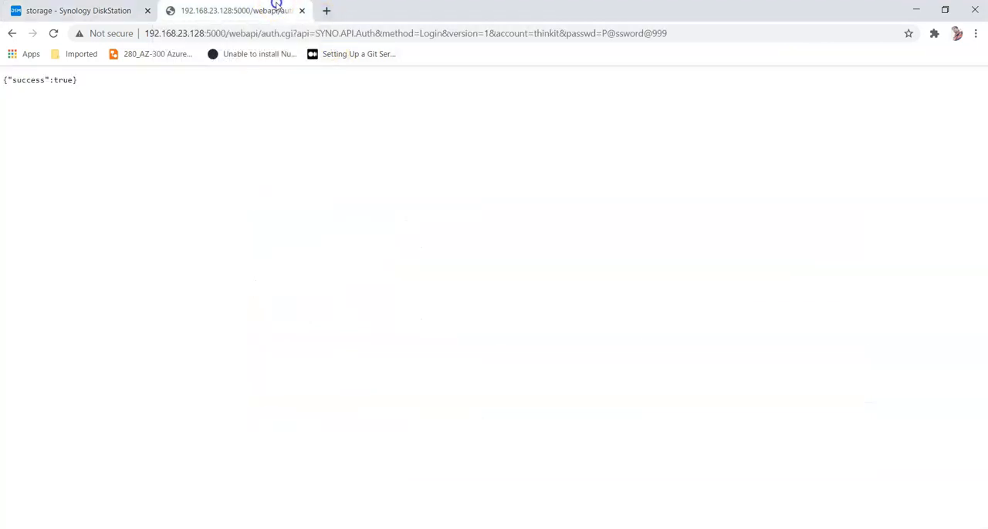
pyautogui.click(330, 9)
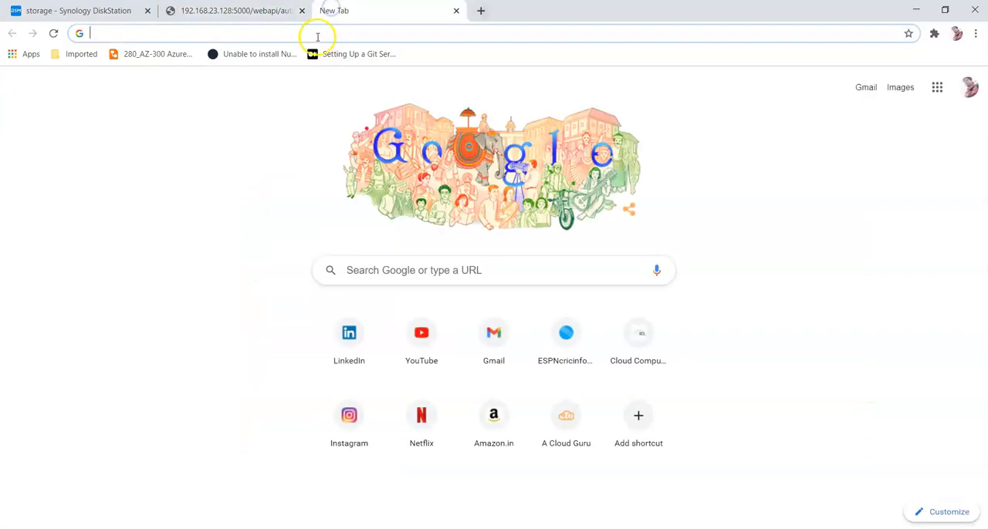
pyautogui.hotkey('ctrl', 'v')
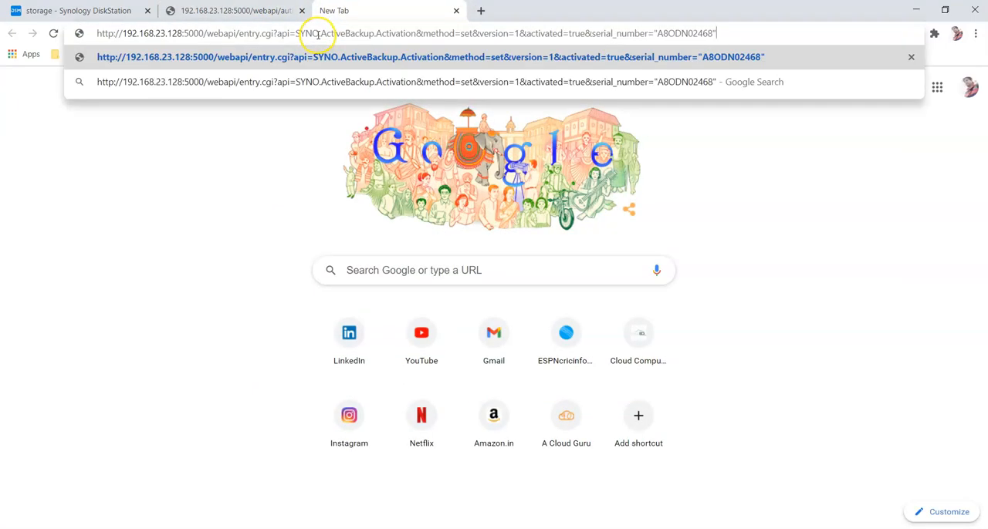
pyautogui.press('Return')
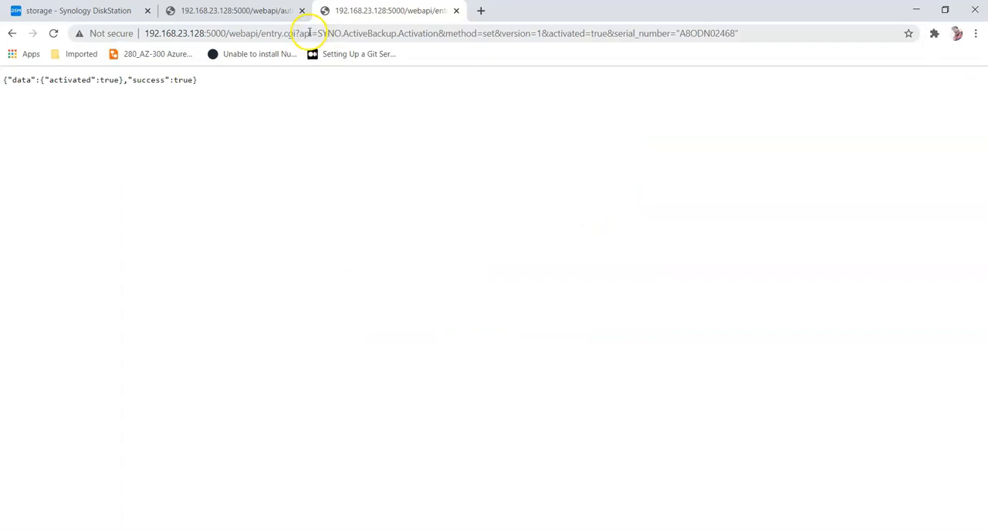
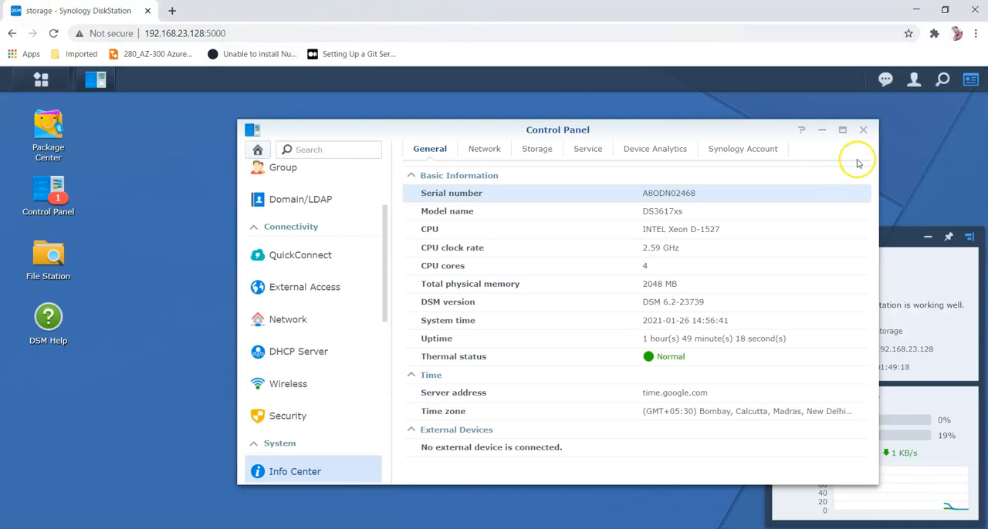
# Step: Close Control Panel, open Active Backup for Business from the main menu and maximize its window
pyautogui.click(862, 129)
pyautogui.click(48, 87)
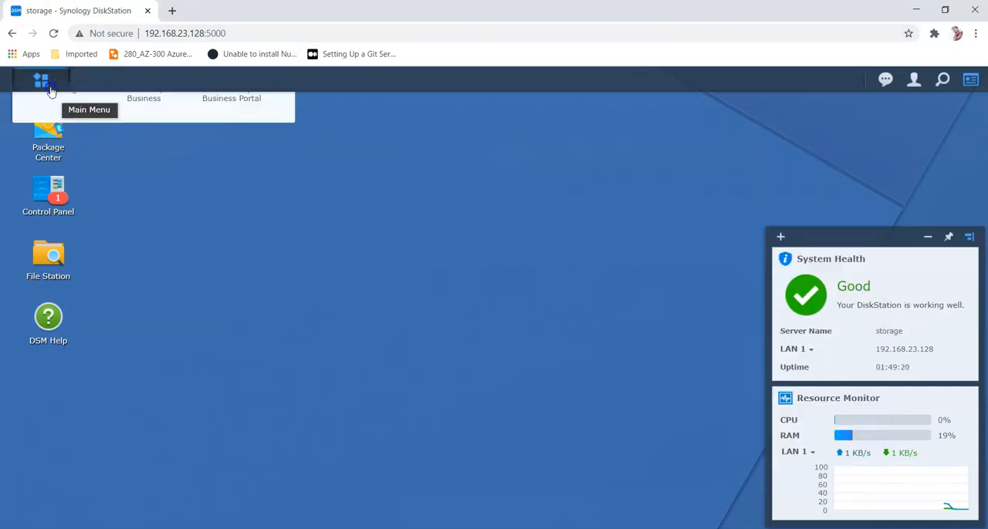
pyautogui.click(168, 406)
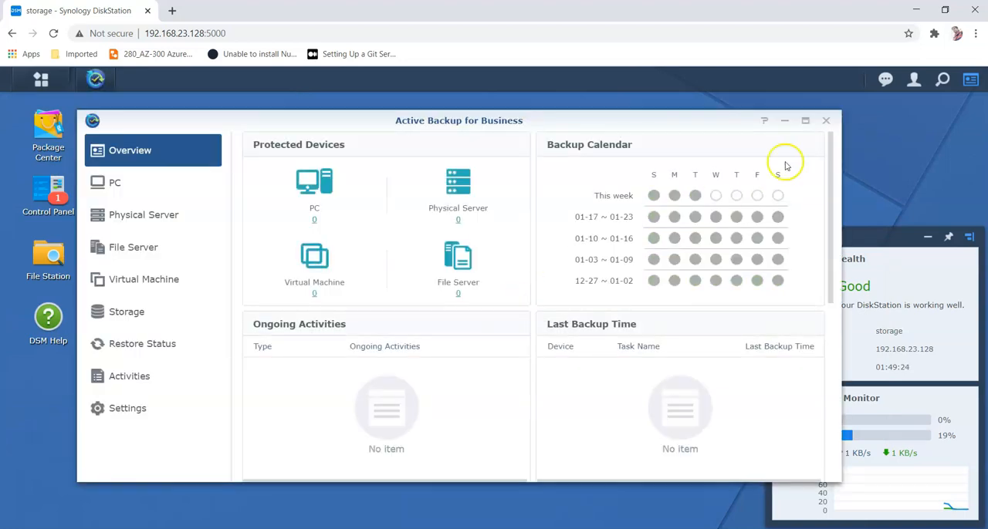
pyautogui.click(805, 120)
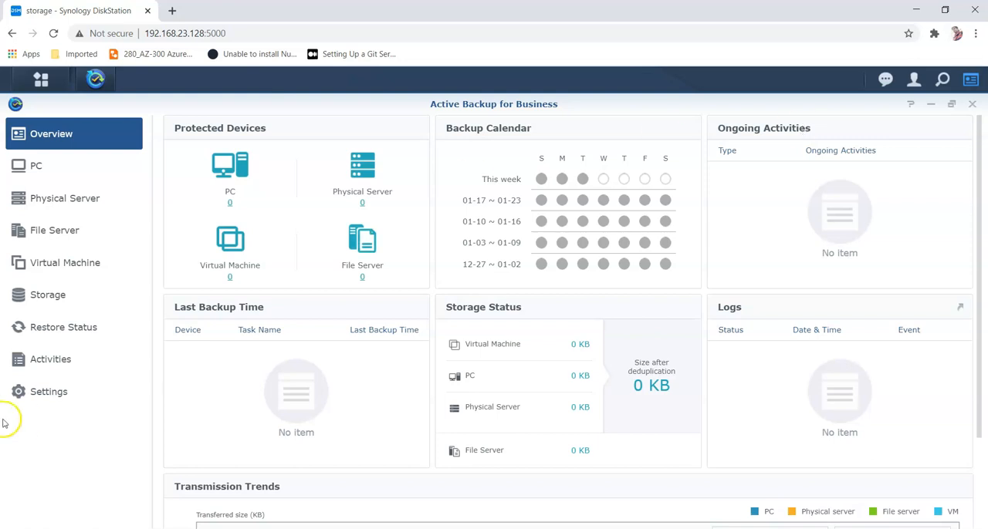
# Step: Add a PC device by downloading the 64-bit Windows agent installer and opening the downloaded file
pyautogui.click(59, 169)
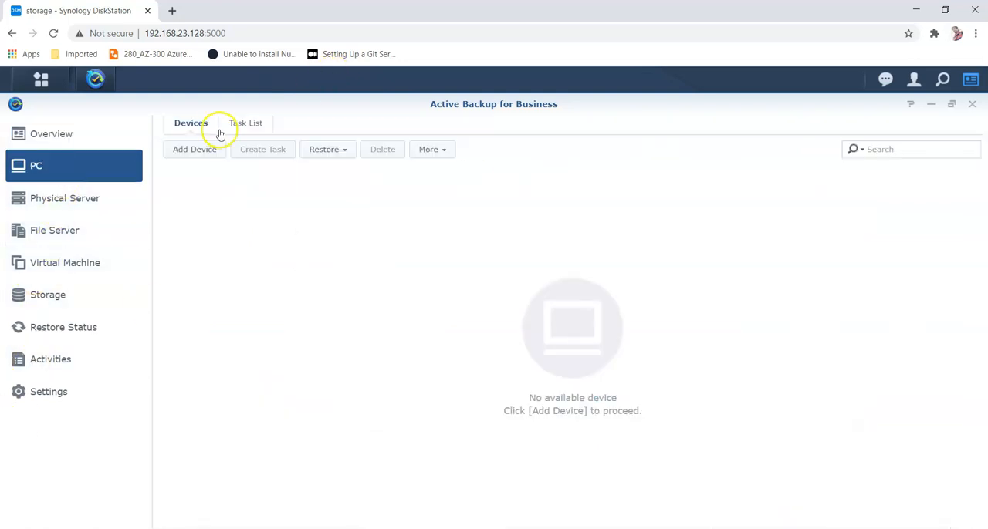
pyautogui.click(195, 149)
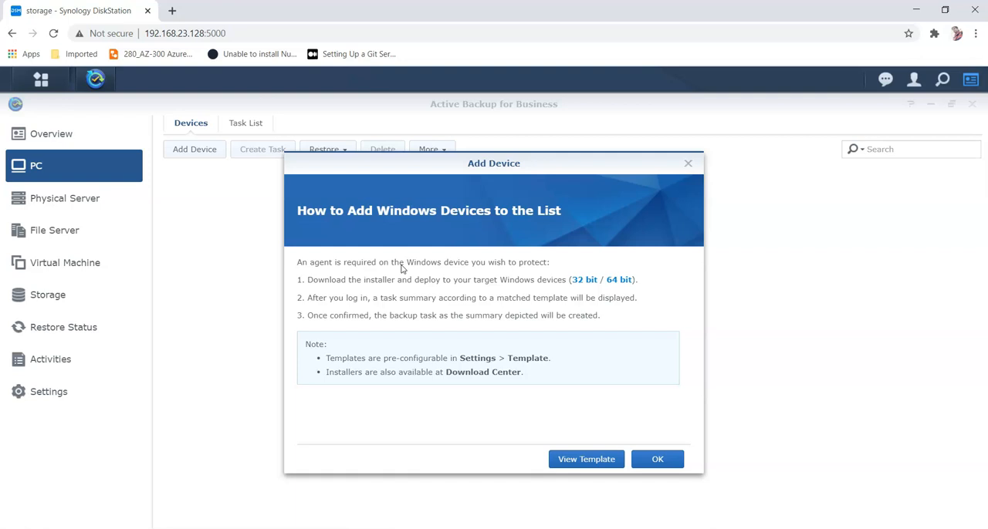
pyautogui.click(620, 282)
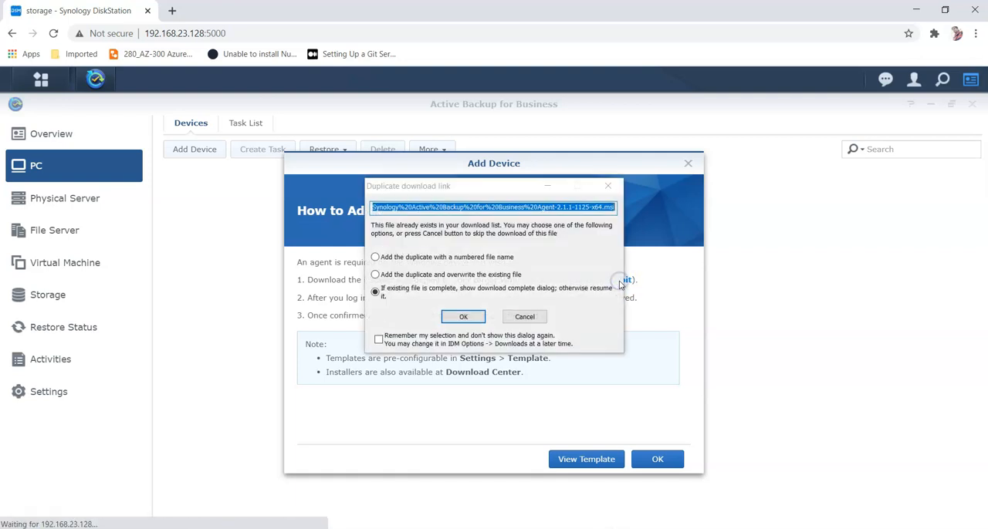
pyautogui.click(465, 320)
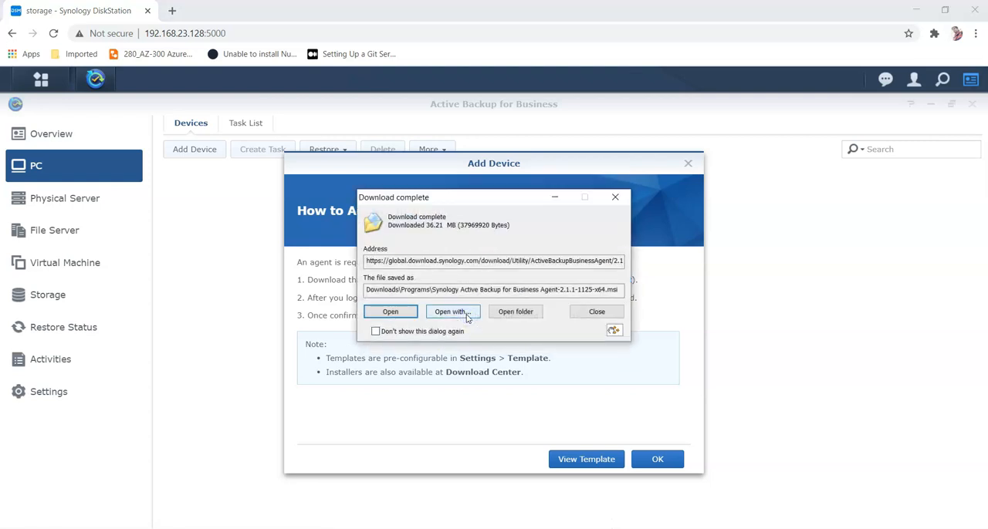
pyautogui.click(390, 312)
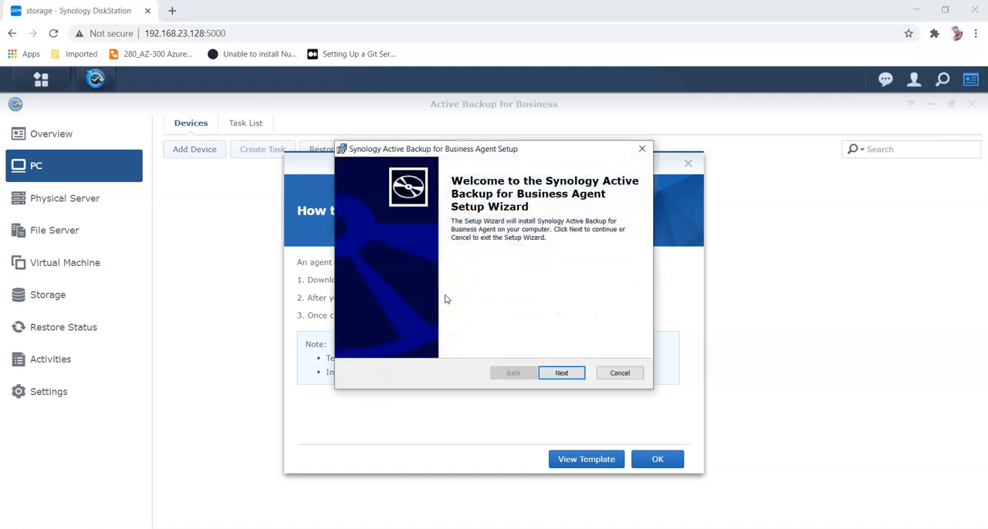
# Step: Install the Active Backup for Business Agent, accepting the license agreement
pyautogui.click(561, 373)
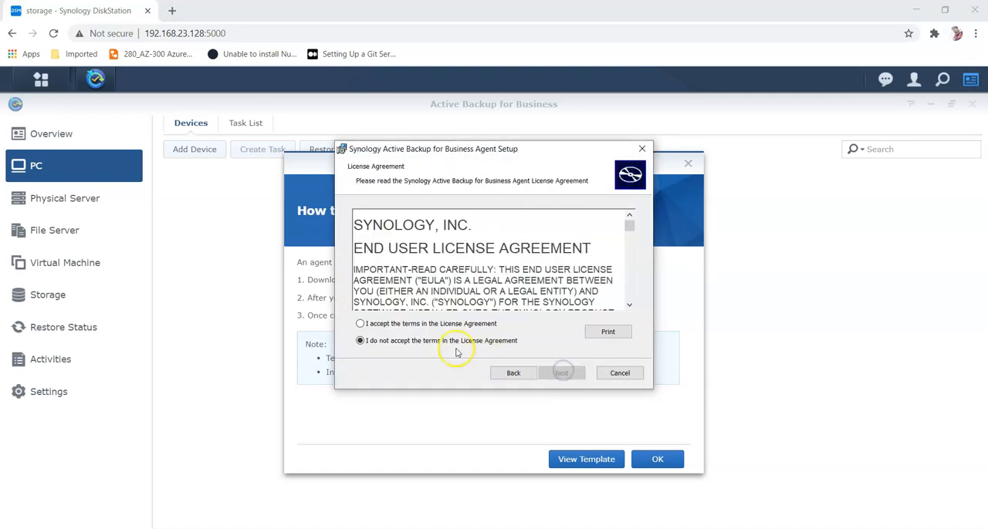
pyautogui.click(435, 328)
pyautogui.click(561, 373)
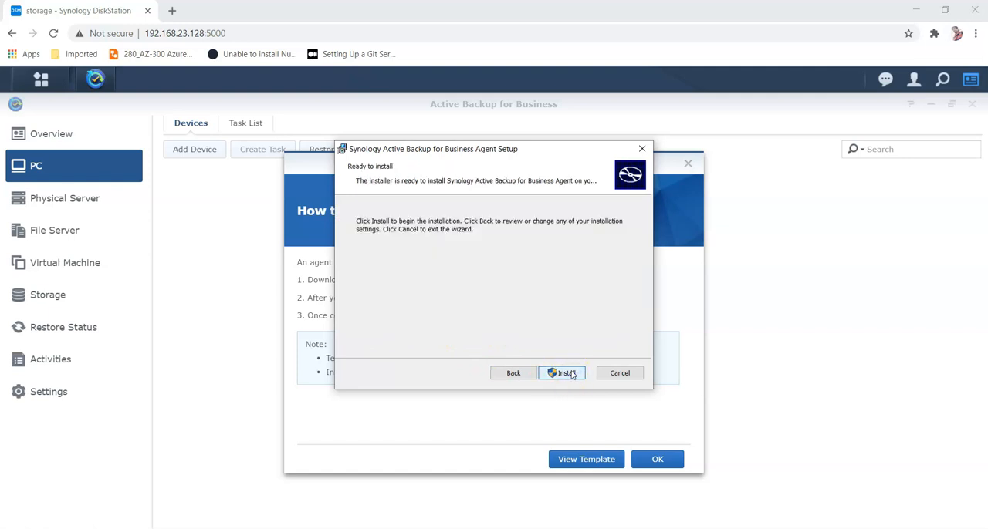
pyautogui.click(565, 374)
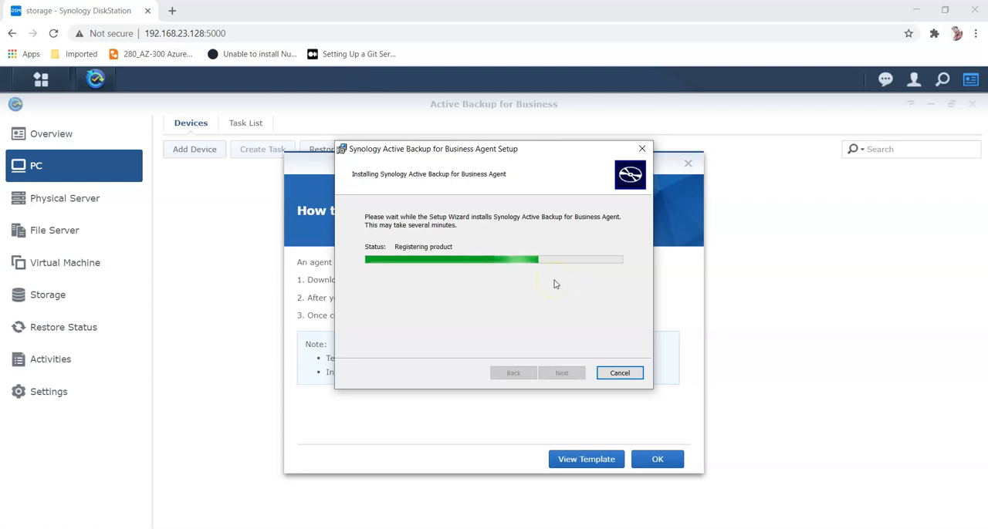
pyautogui.click(555, 371)
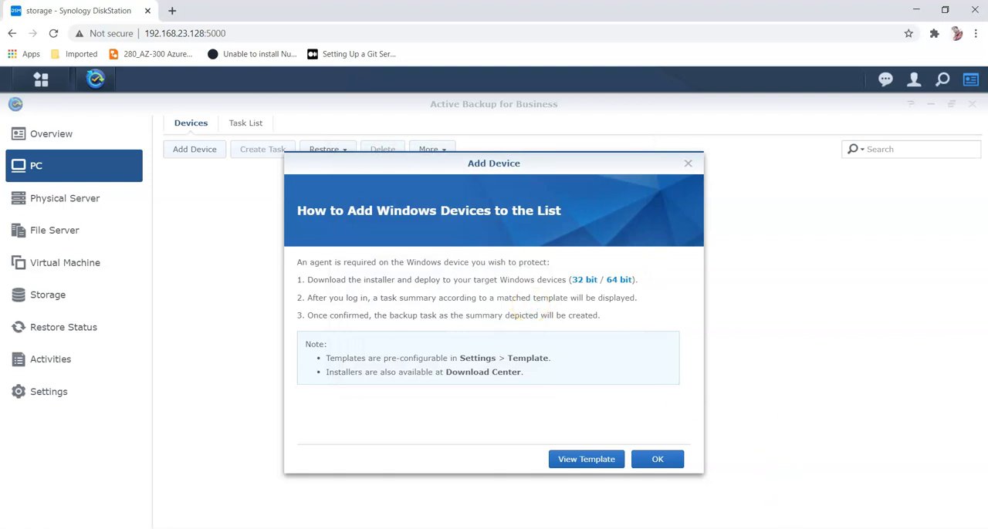
# Step: Launch the agent and connect it to server 192.168.23.128 with the NAS account username and password
pyautogui.click(814, 528)
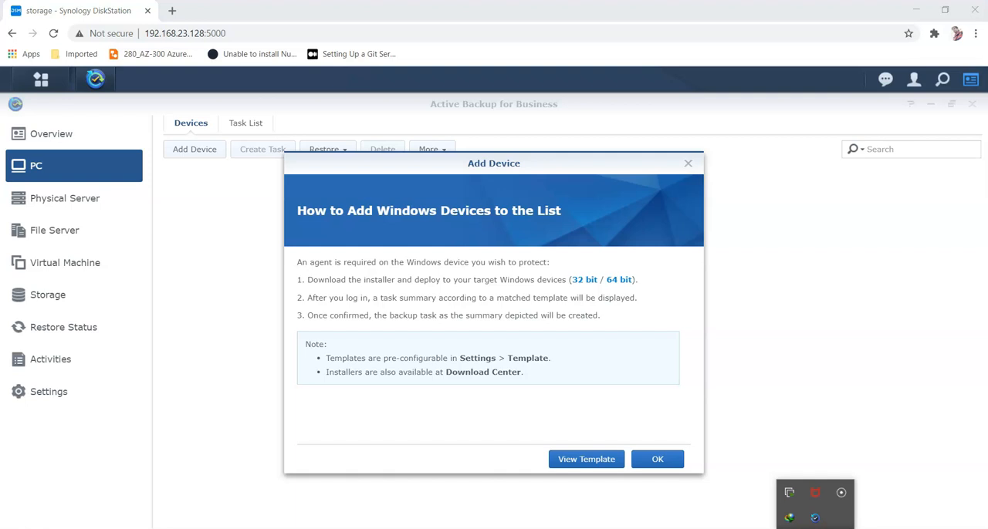
pyautogui.click(817, 524)
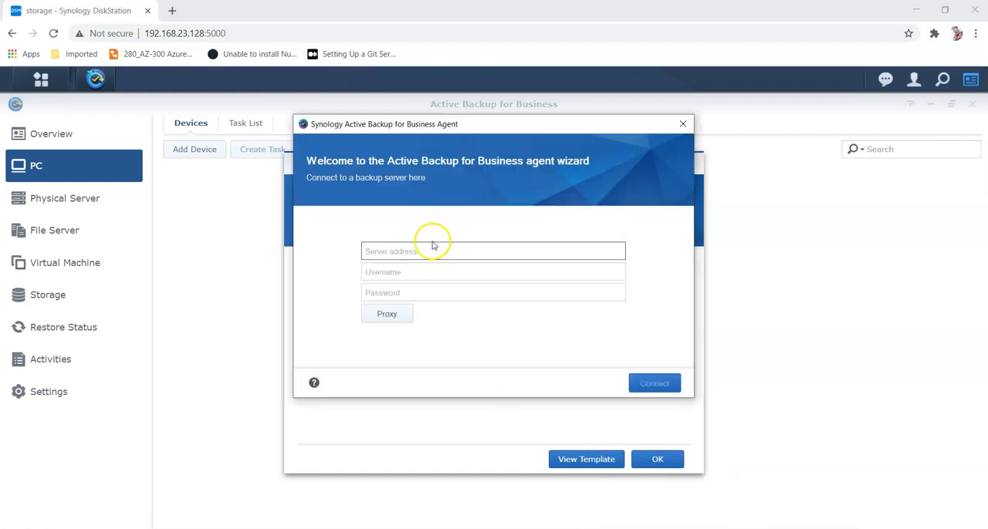
pyautogui.click(429, 248)
pyautogui.write('192.168.23.15')
pyautogui.press('BackSpace')
pyautogui.write('28')
pyautogui.press('Tab')
pyautogui.write('thinkit')
pyautogui.press('Tab')
pyautogui.write('********')
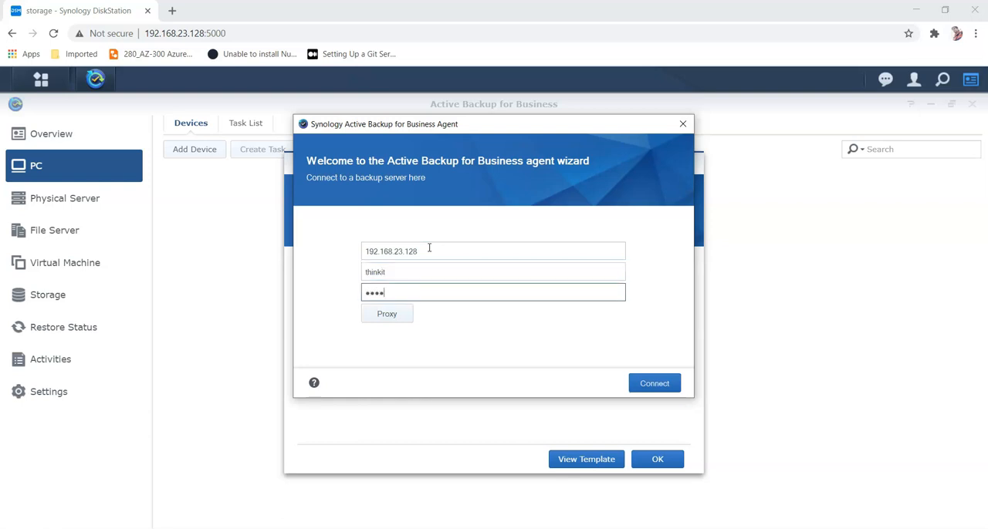
pyautogui.write('****')
pyautogui.click(666, 385)
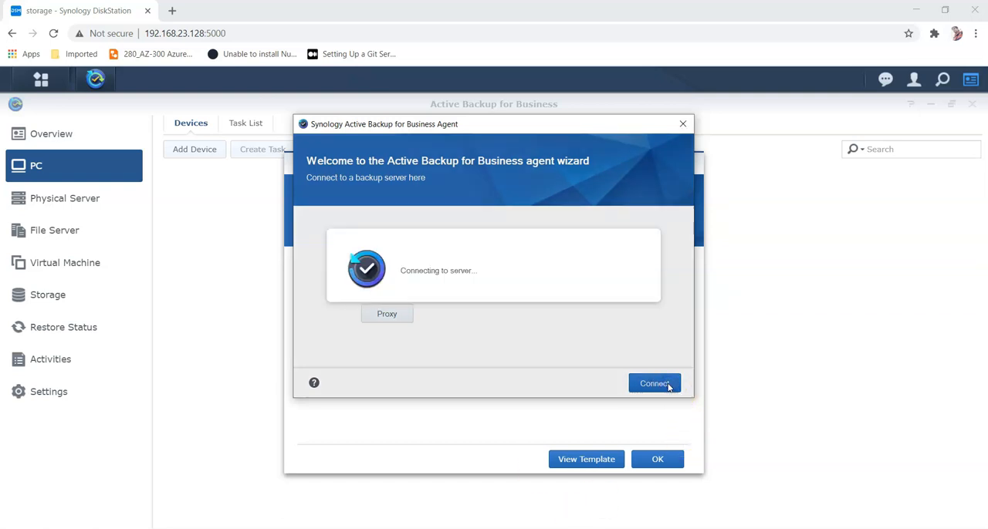
# Step: Review the backup task summary, confirm it and close the Add Device dialog
pyautogui.click(545, 291)
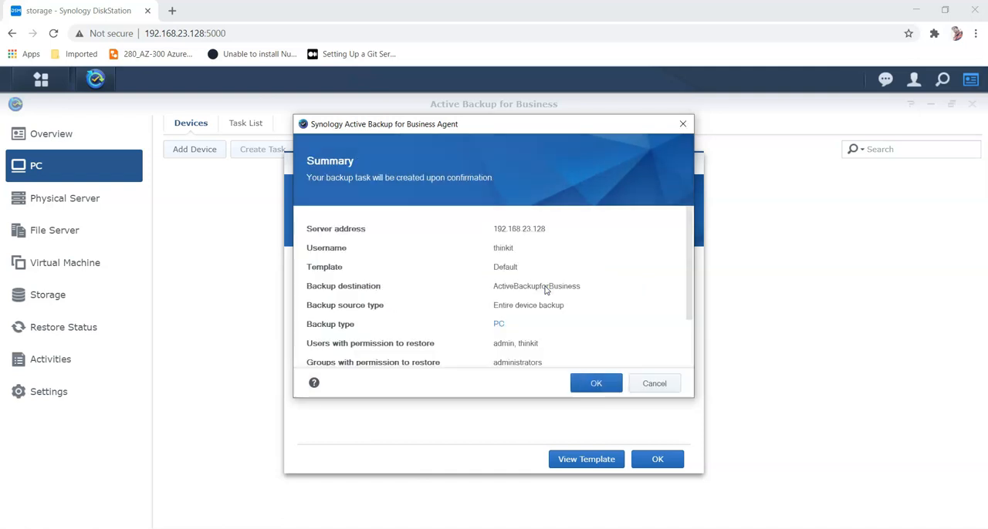
pyautogui.scroll(-2, 545, 289)
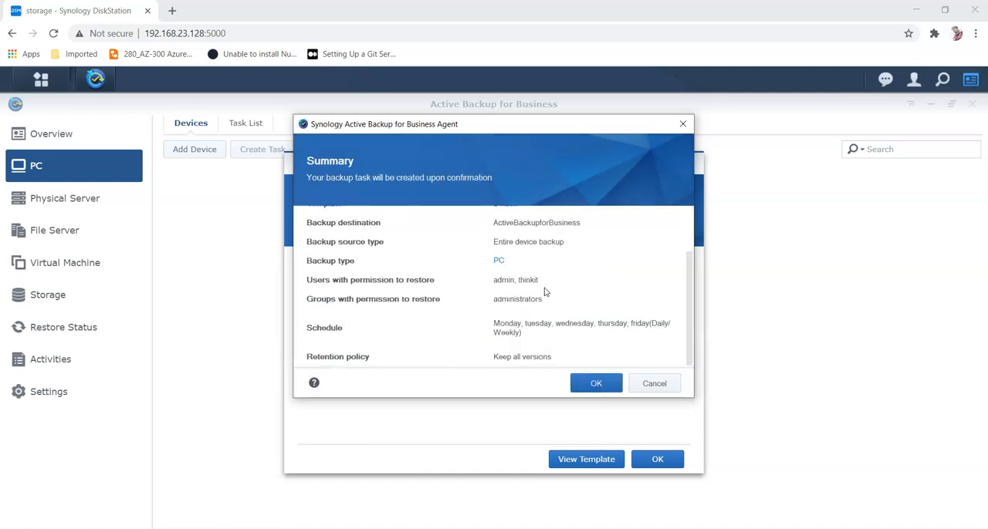
pyautogui.scroll(2, 545, 288)
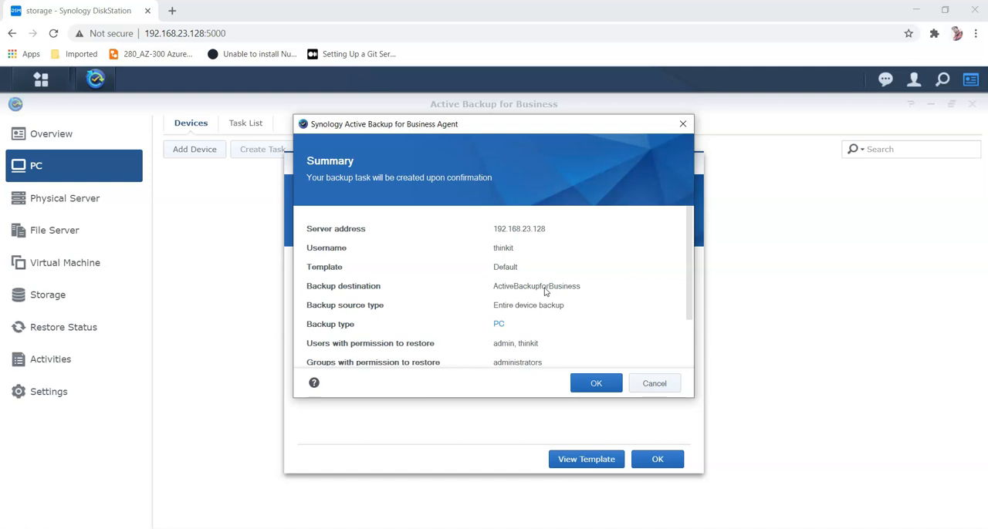
pyautogui.scroll(-2, 585, 329)
pyautogui.click(596, 384)
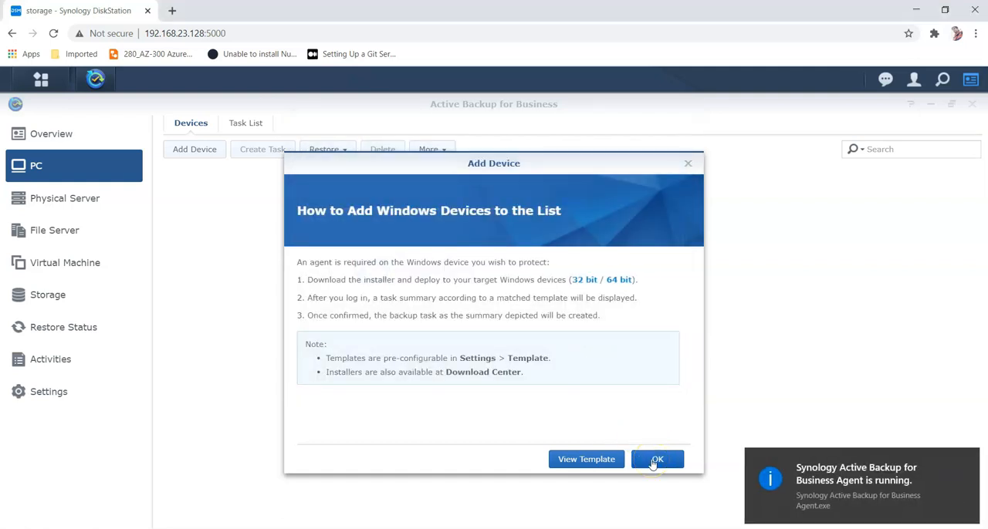
pyautogui.click(655, 461)
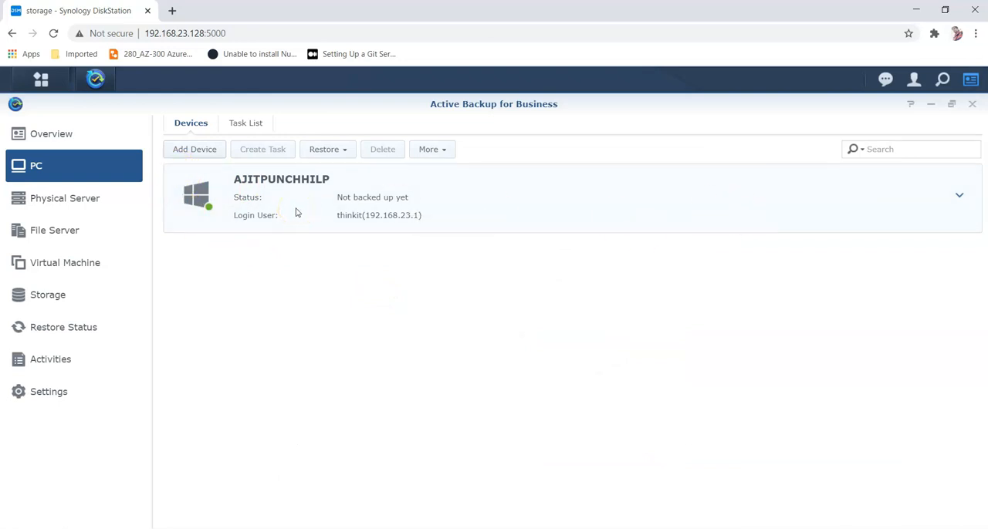
# Step: Expand the connected PC's details and check the notifications list
pyautogui.click(294, 208)
pyautogui.click(963, 195)
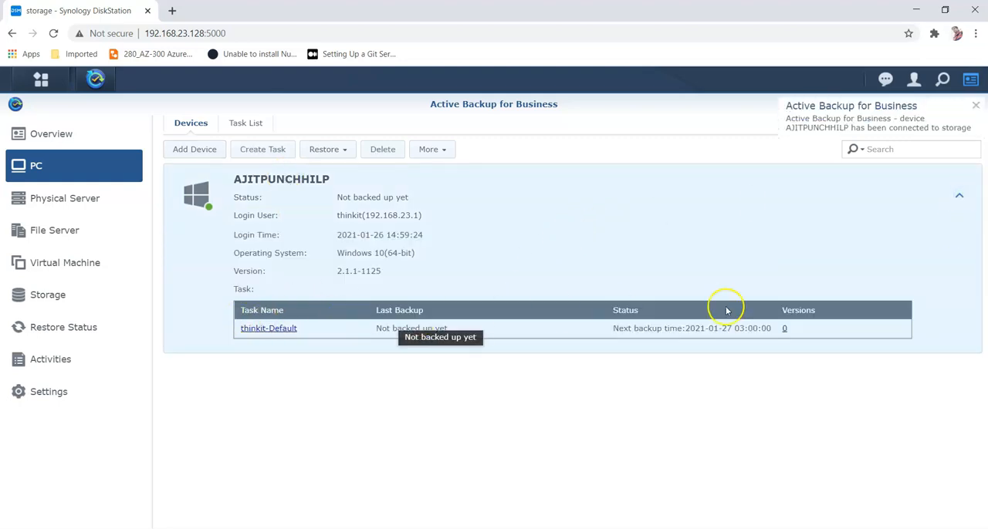
pyautogui.click(885, 79)
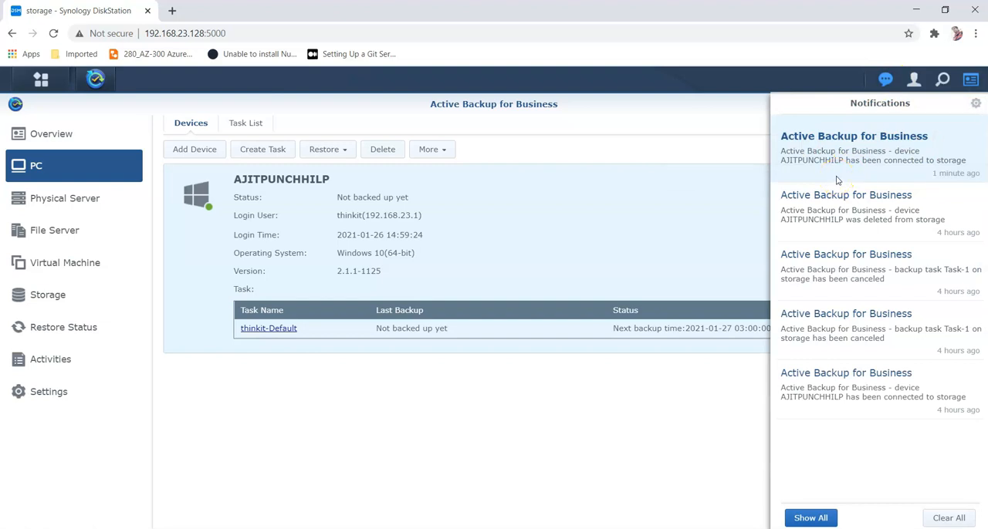
pyautogui.click(534, 205)
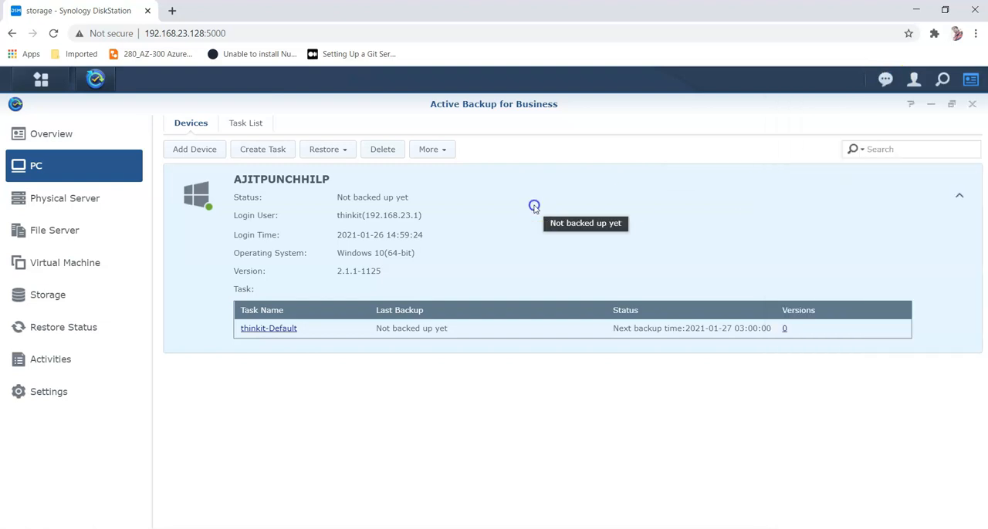
# Step: Edit the thinkit-Default task and set its source type to a customized volume, selecting drive D:
pyautogui.click(276, 329)
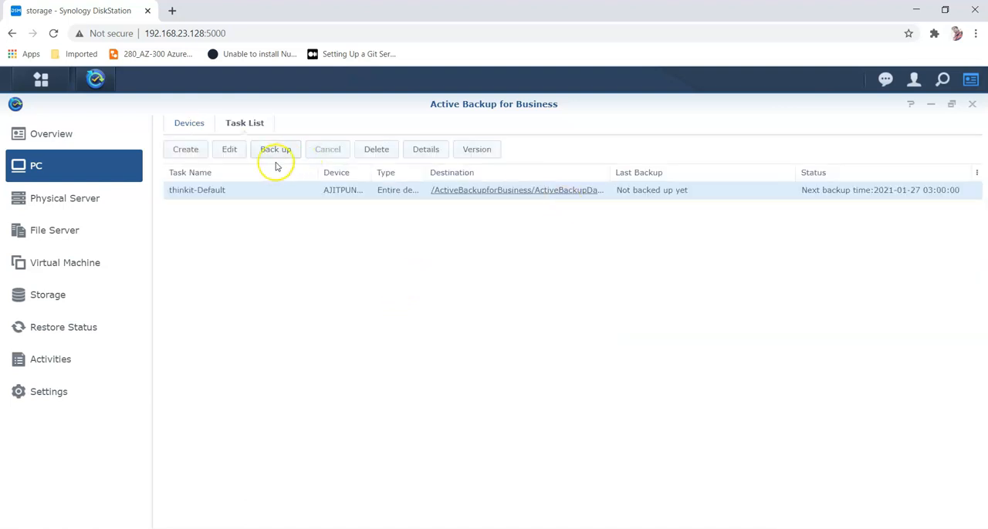
pyautogui.click(231, 149)
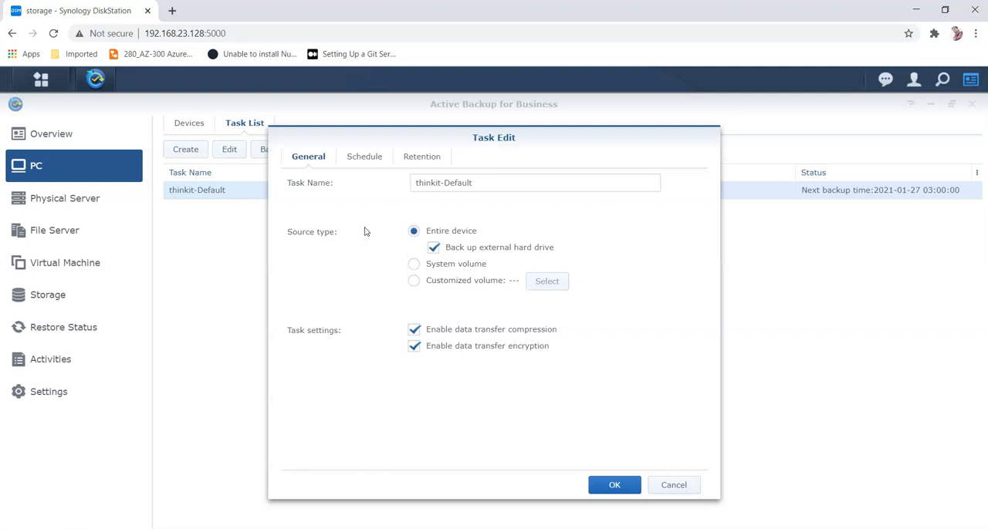
pyautogui.click(409, 281)
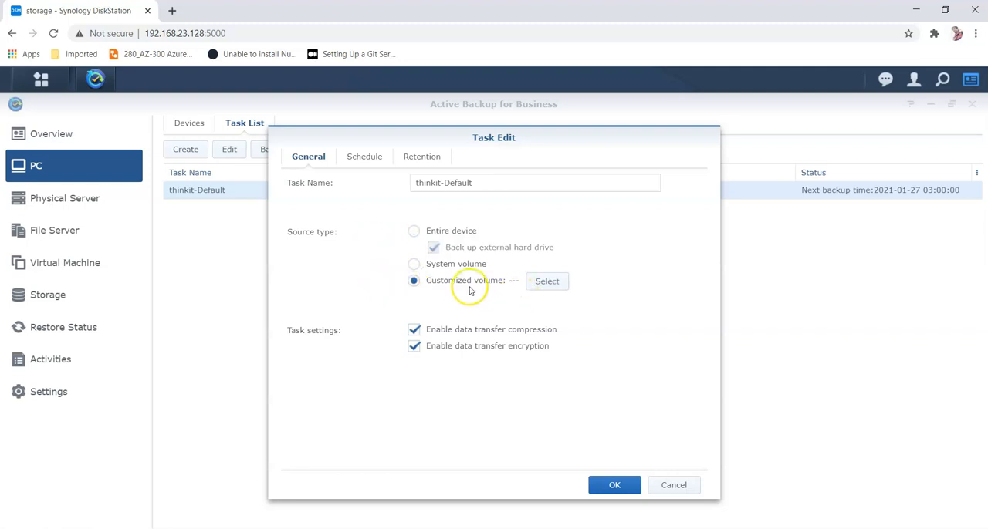
pyautogui.click(546, 281)
pyautogui.click(325, 269)
pyautogui.click(584, 410)
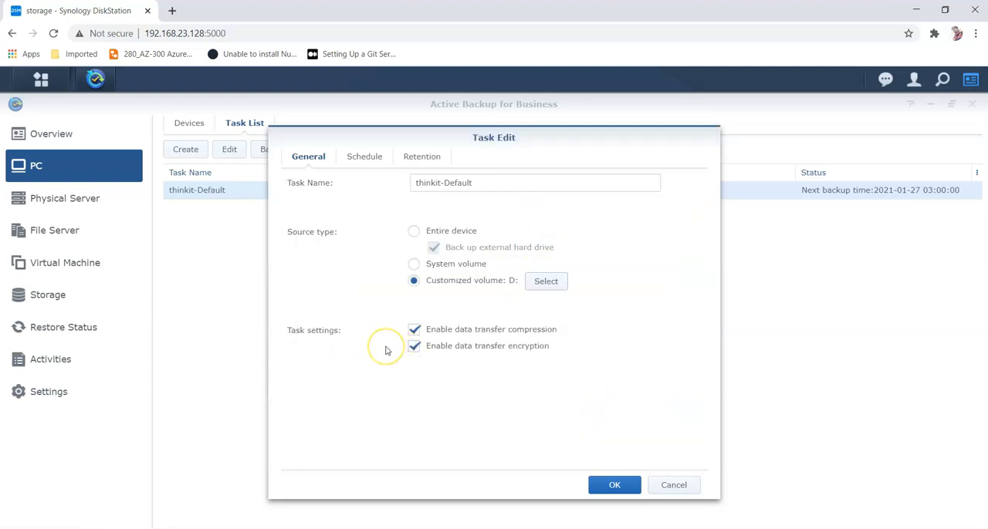
# Step: Examine the task's schedule options, keeping scheduled backup enabled
pyautogui.click(364, 157)
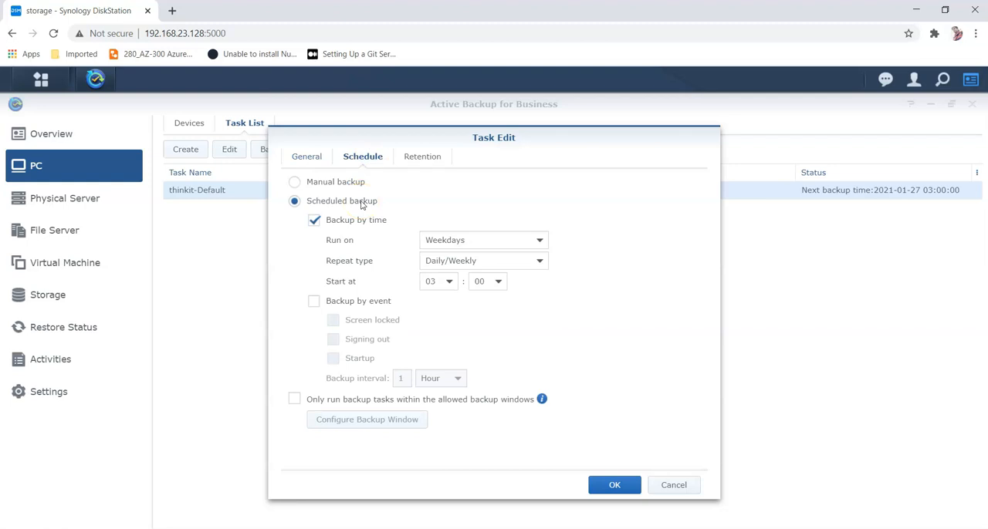
pyautogui.click(294, 183)
pyautogui.click(294, 202)
pyautogui.click(514, 260)
pyautogui.click(512, 258)
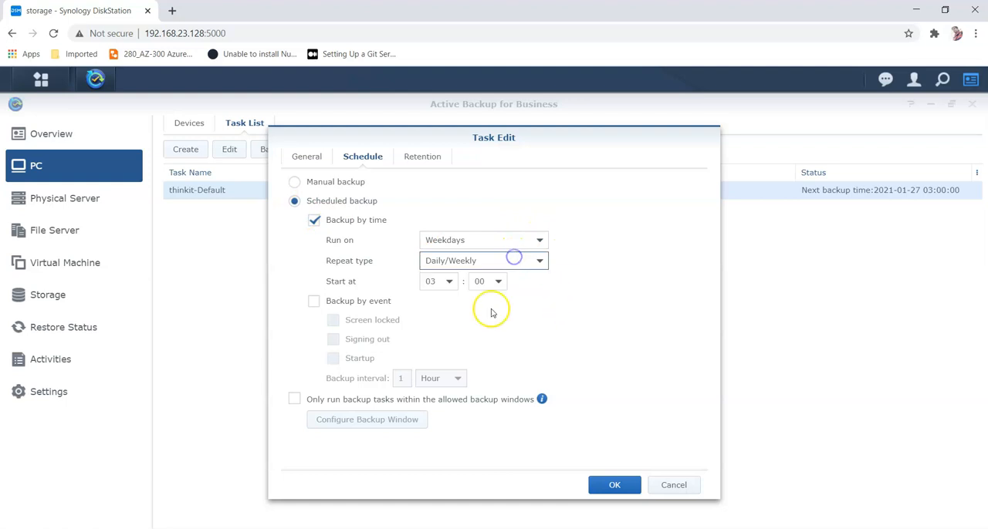
# Step: Check the retention settings, save the task edits and start a backup of the task
pyautogui.click(409, 158)
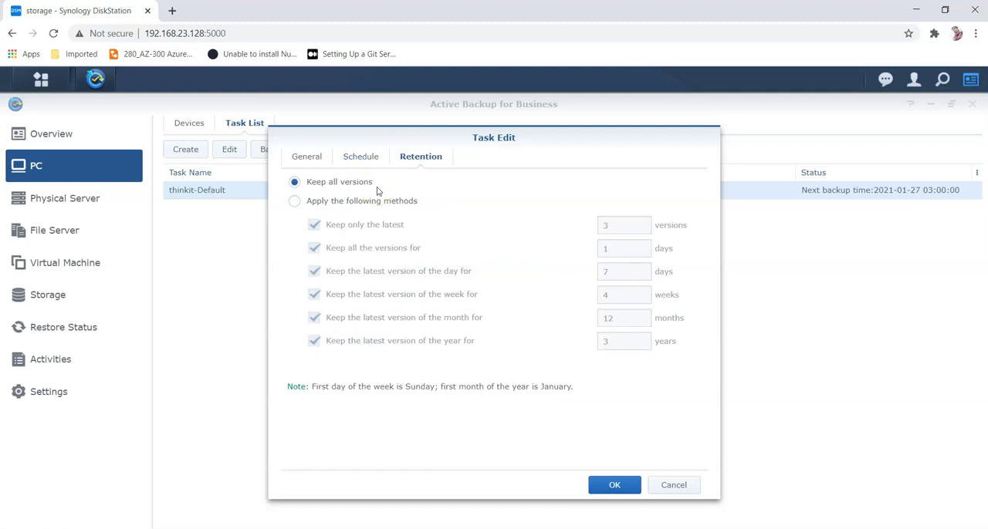
pyautogui.click(607, 483)
pyautogui.click(274, 150)
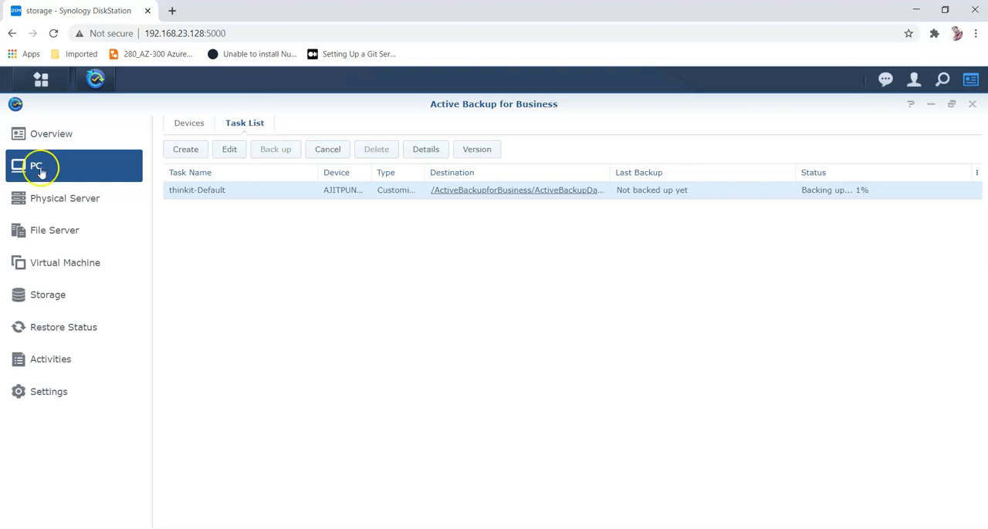
# Step: Open File Station and browse into the ActiveBackupData folder of the ActiveBackupforBusiness share
pyautogui.click(43, 83)
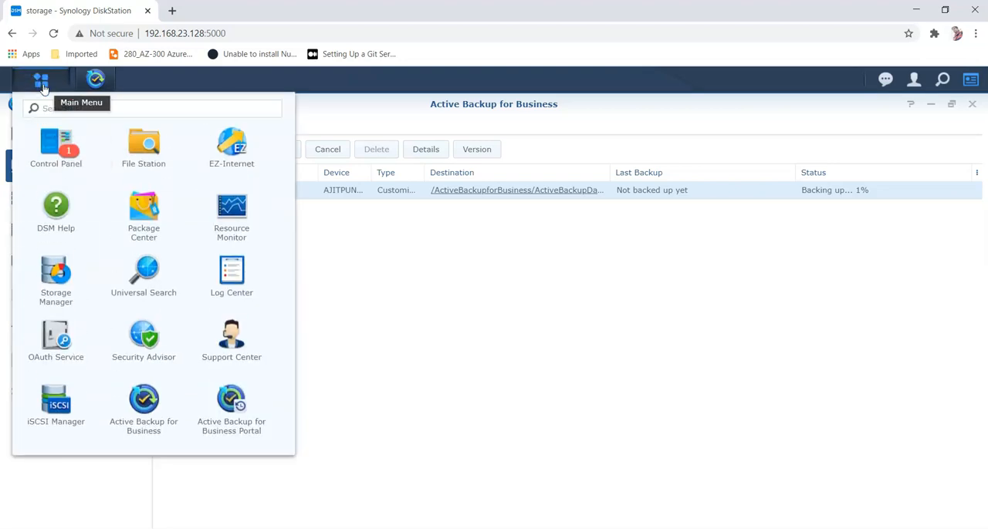
pyautogui.click(143, 152)
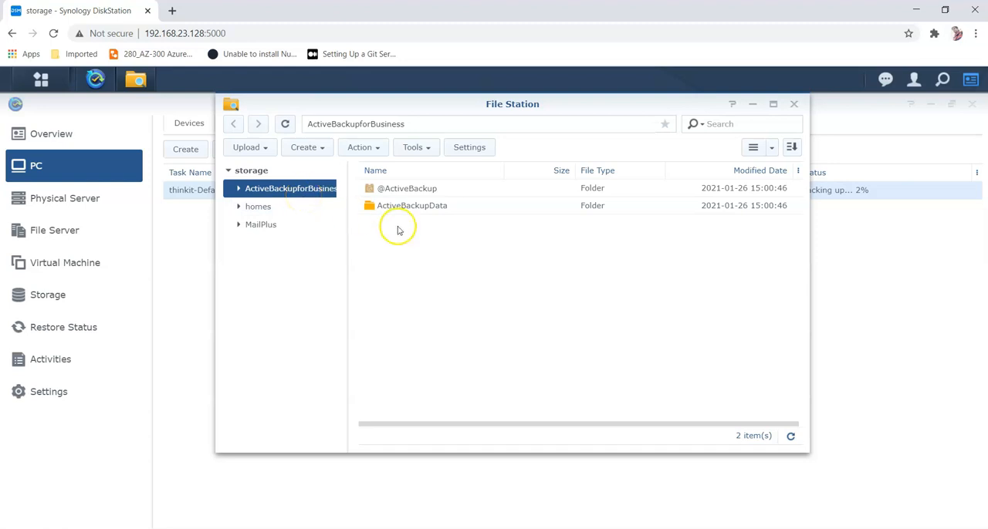
pyautogui.doubleClick(418, 207)
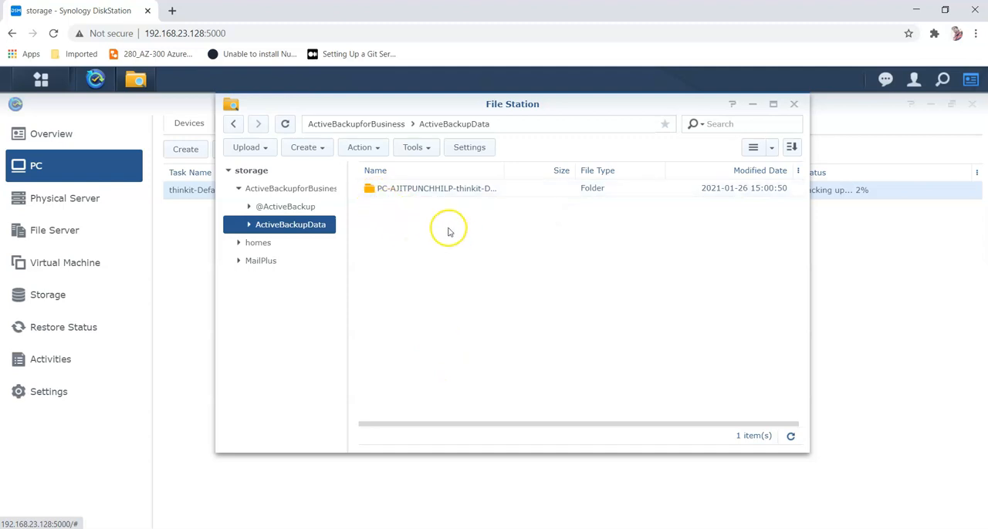
# Step: Open the PC-AJITPUNCHHILP-thinkit-Default backup folder to view its contents, then close File Station
pyautogui.doubleClick(432, 190)
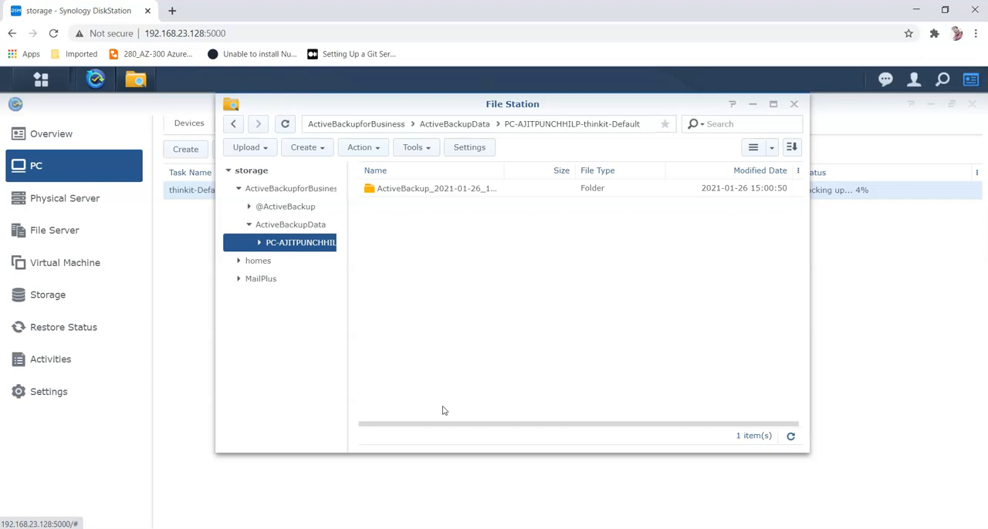
pyautogui.click(793, 104)
# Step: Review the Add Device instructions for backing up physical servers and dismiss them
pyautogui.click(69, 202)
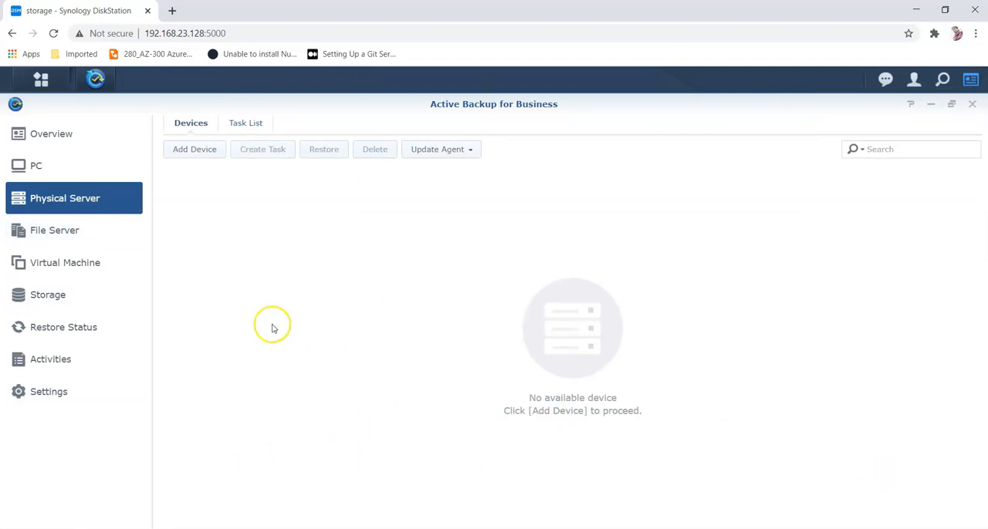
pyautogui.click(183, 159)
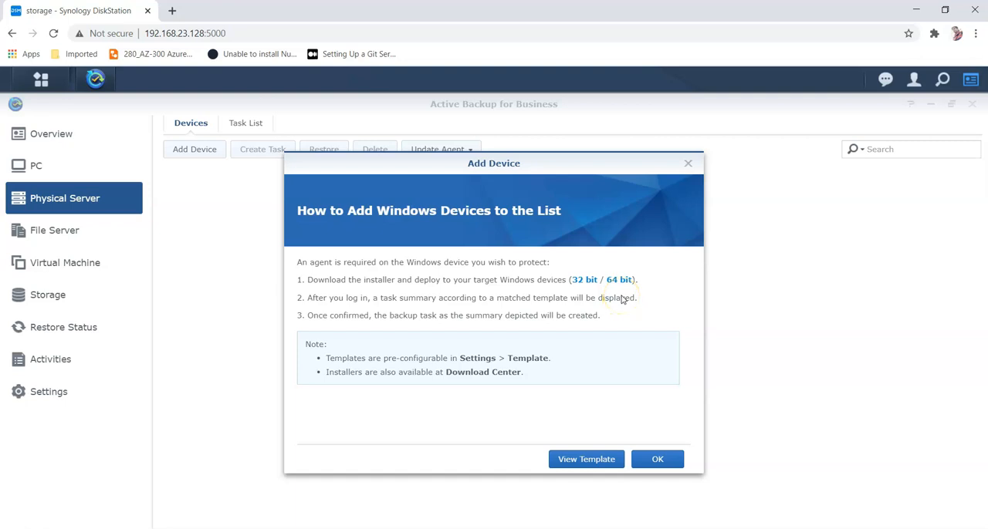
pyautogui.click(657, 461)
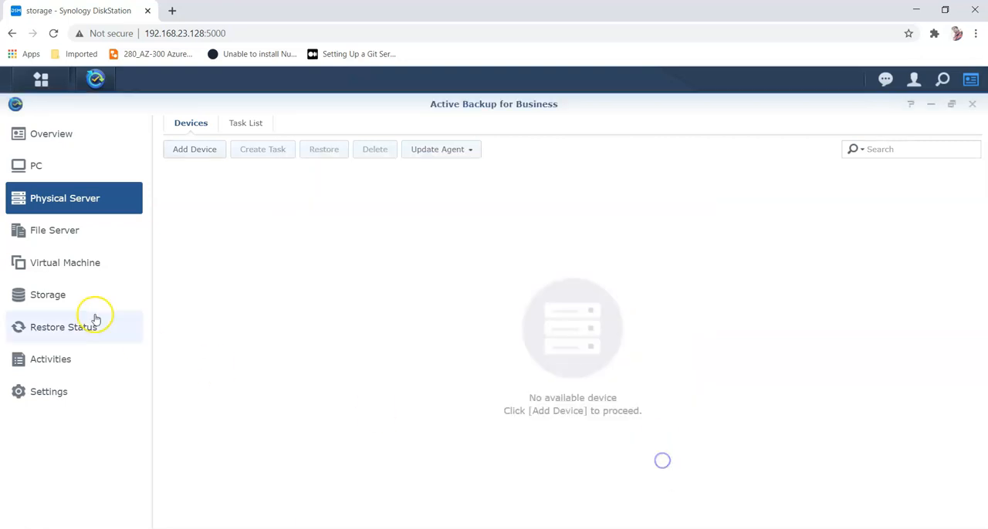
# Step: Add the VMware vSphere hypervisor at 192.168.23.133, port 443, with account root and its password
pyautogui.click(93, 264)
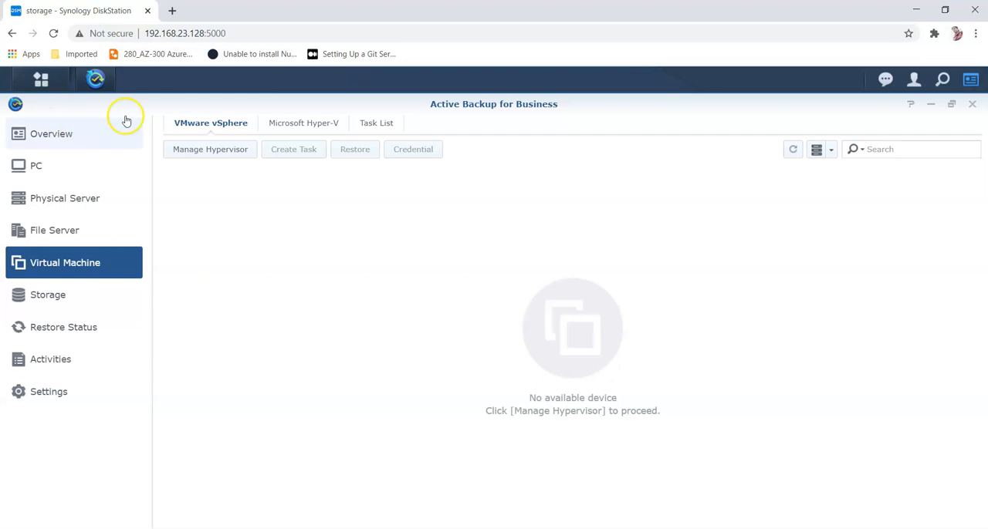
pyautogui.click(198, 149)
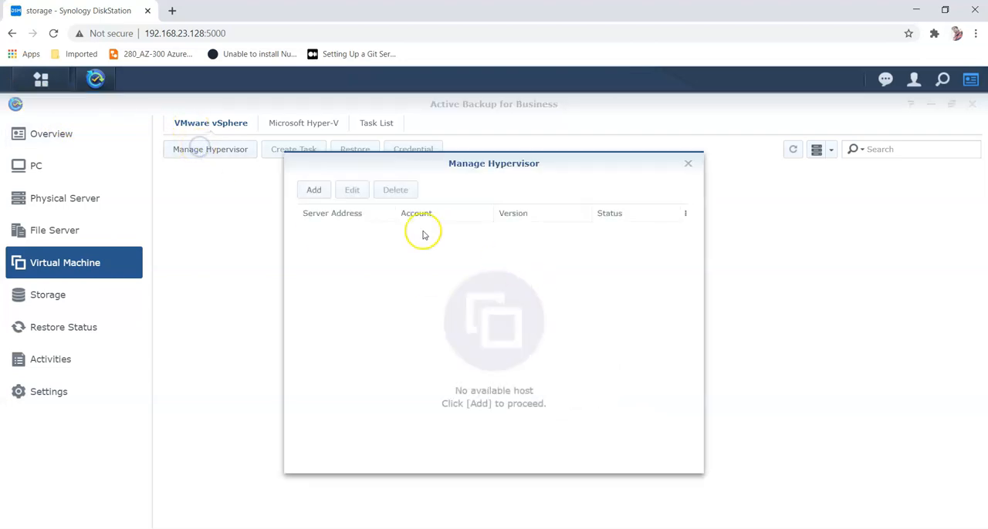
pyautogui.click(317, 192)
pyautogui.click(493, 261)
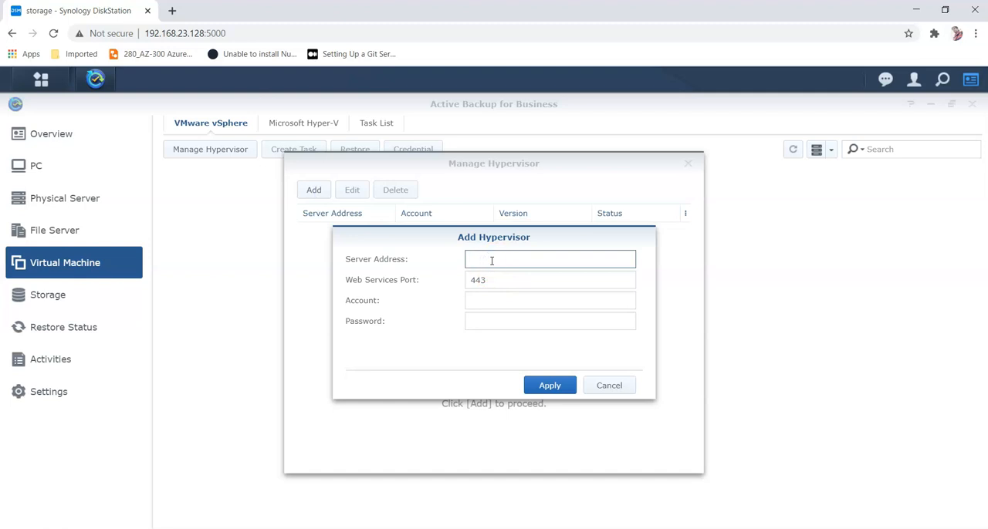
pyautogui.write('192.168.23.133')
pyautogui.press('Tab')
pyautogui.press('Tab')
pyautogui.write('root')
pyautogui.press('Tab')
pyautogui.write('***********')
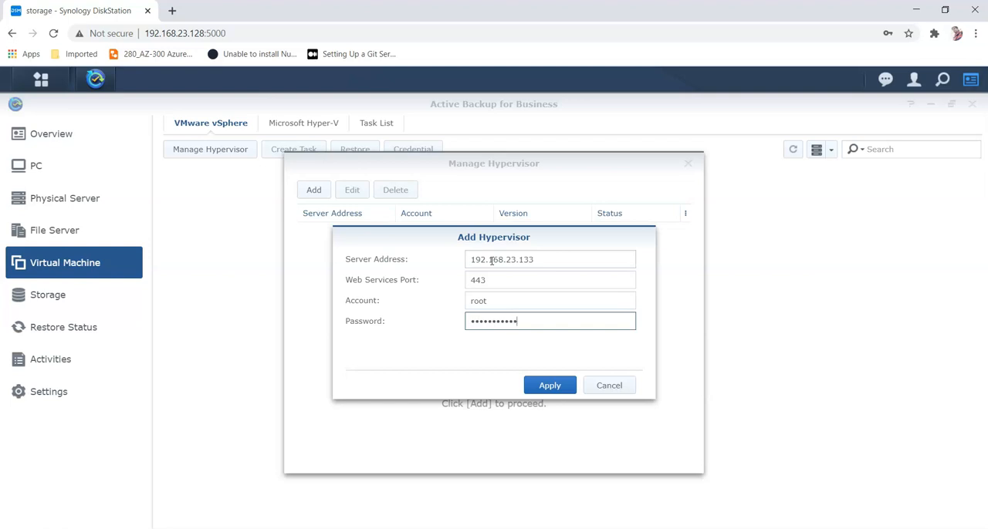
pyautogui.press('Return')
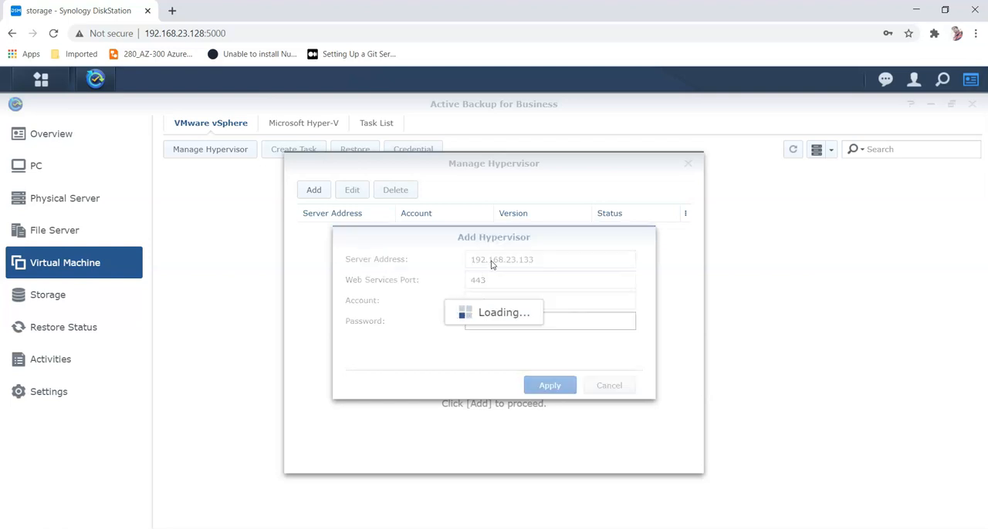
pyautogui.click(580, 376)
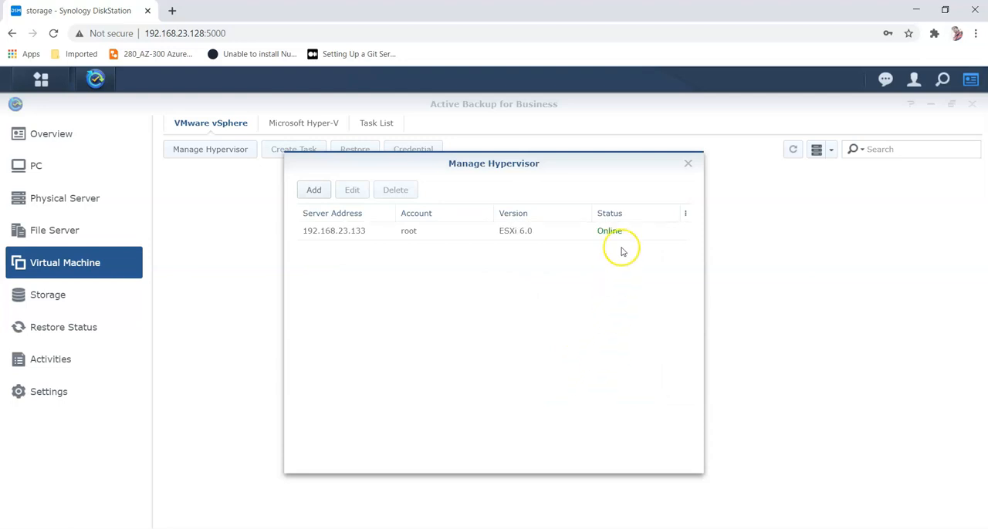
pyautogui.click(687, 163)
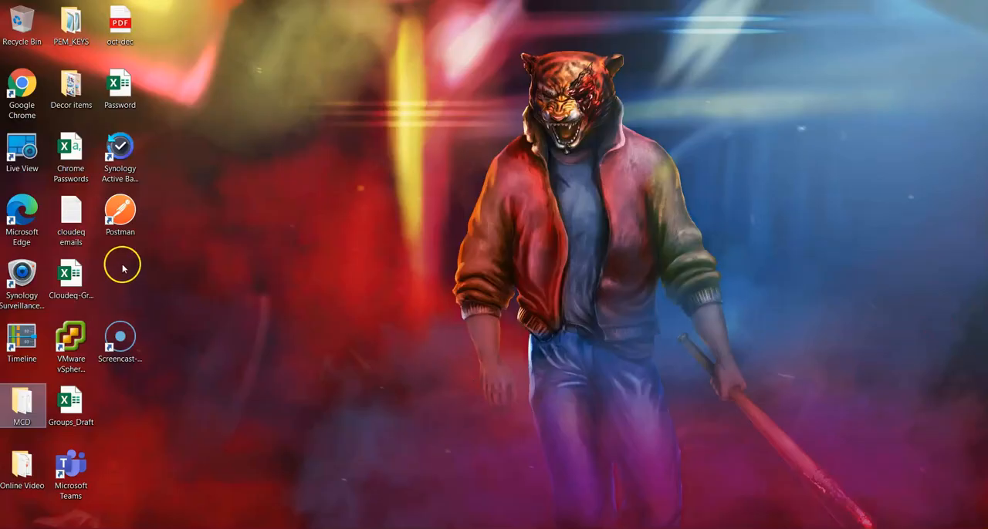
# Step: Switch to VMware vSphere Client and log in to host 192.168.23.133 as root with the host password
pyautogui.doubleClick(74, 340)
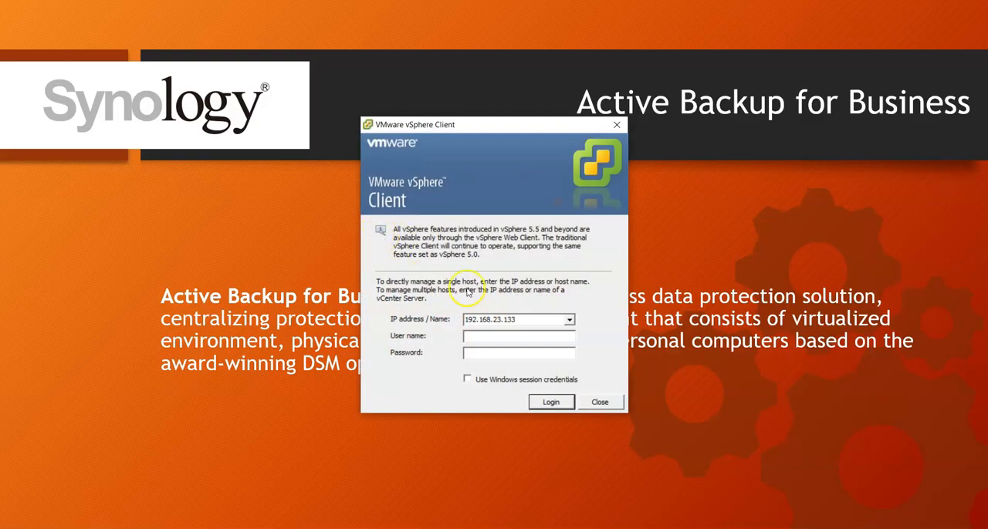
pyautogui.write('root')
pyautogui.write('********')
pyautogui.write('****')
pyautogui.press('Return')
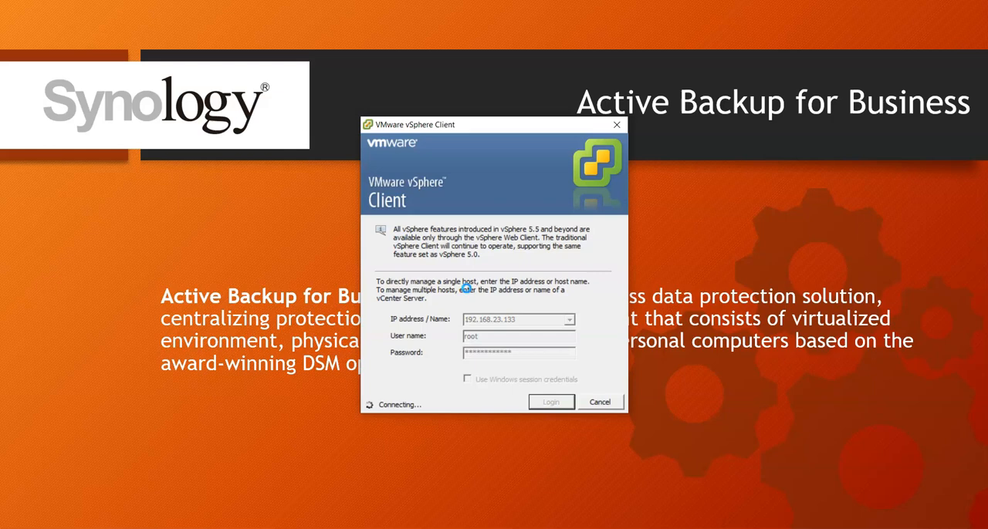
pyautogui.click(552, 319)
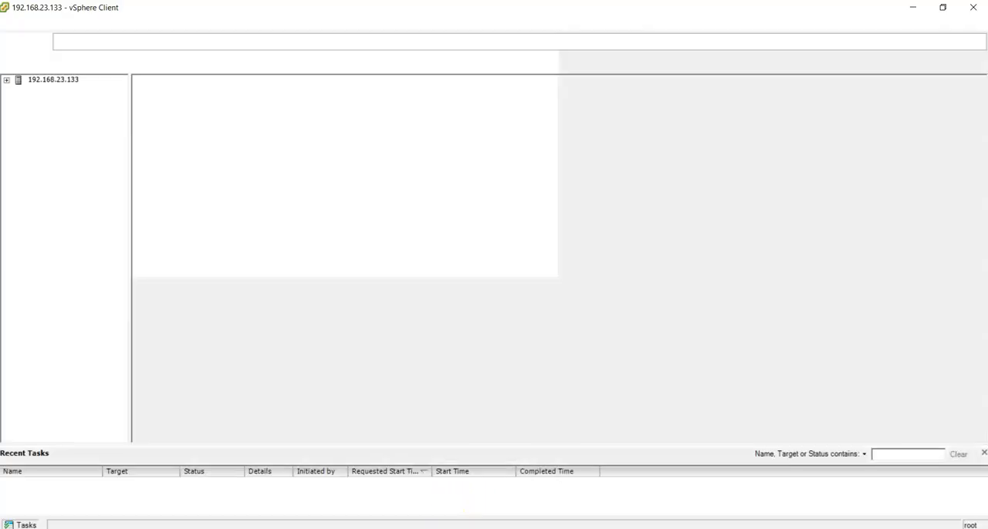
# Step: Dismiss the evaluation notice and expand the ESXi host to inspect its virtual machines vm-1 and vm-2
pyautogui.click(447, 528)
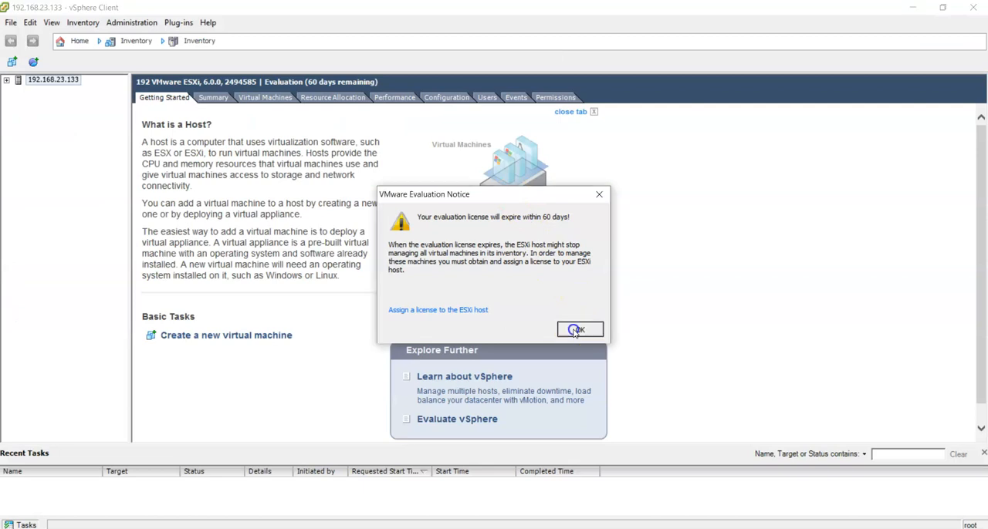
pyautogui.click(577, 330)
pyautogui.click(6, 80)
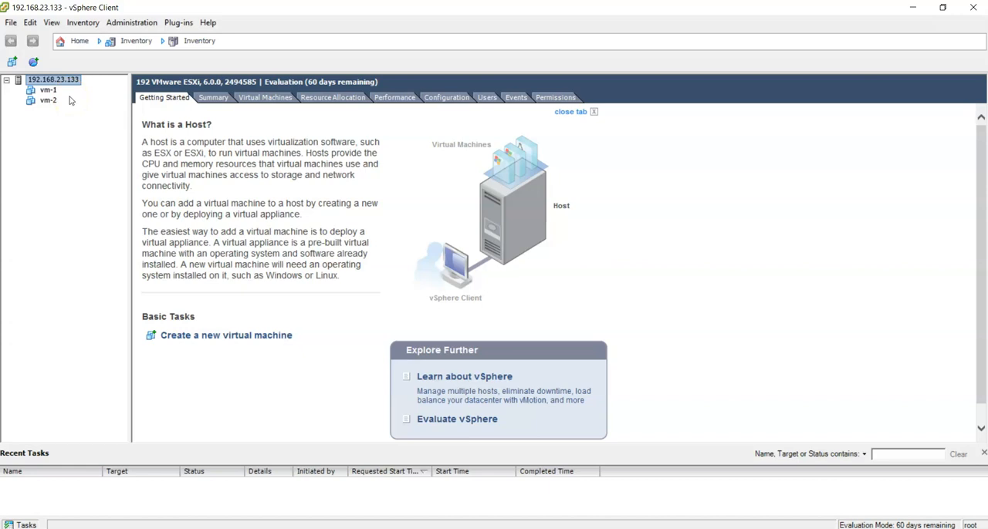
pyautogui.click(48, 90)
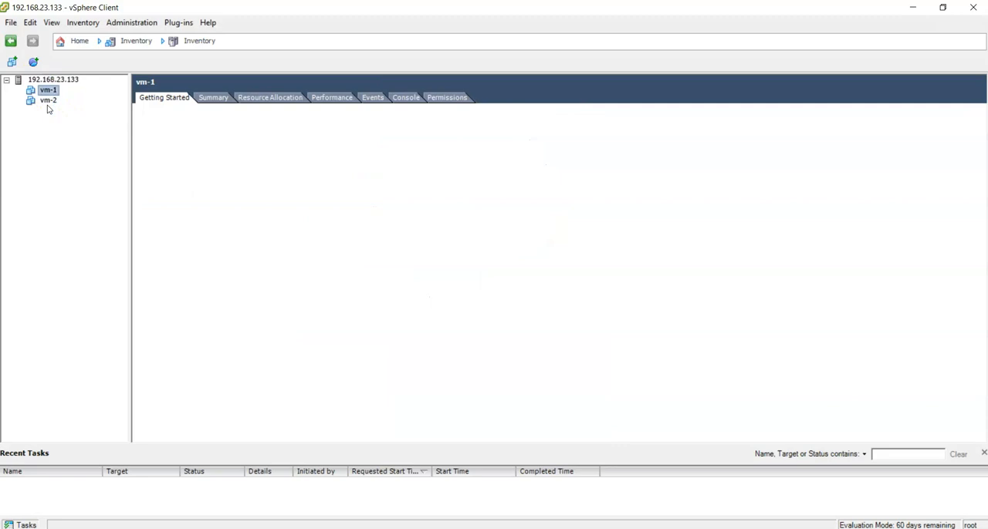
pyautogui.click(46, 99)
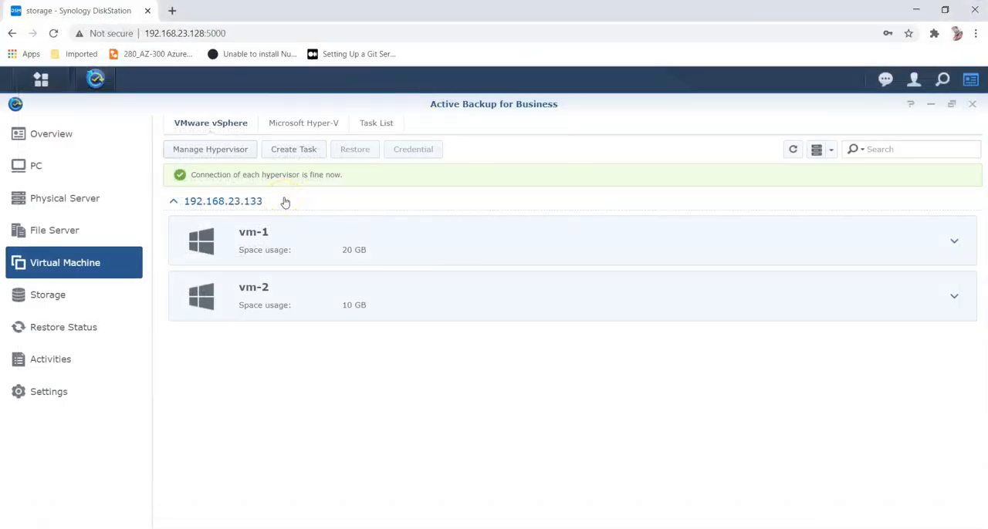
# Step: Check the hypervisor list in Active Backup and expand vm-1's details under the vSphere host
pyautogui.click(225, 151)
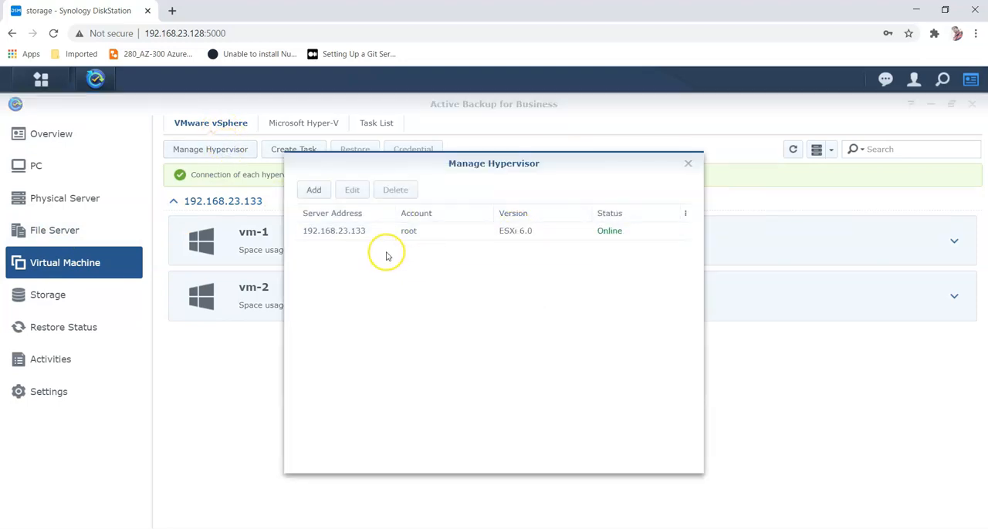
pyautogui.click(688, 166)
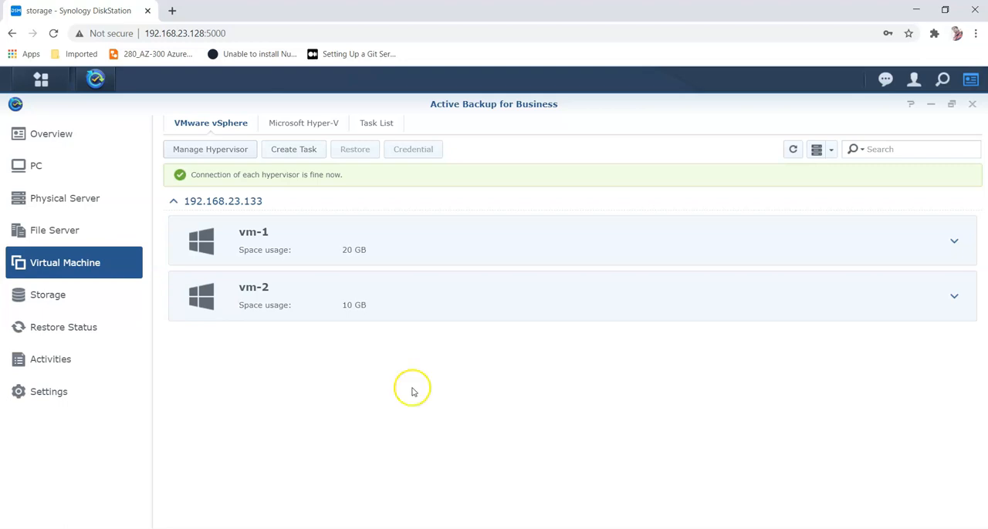
pyautogui.click(954, 242)
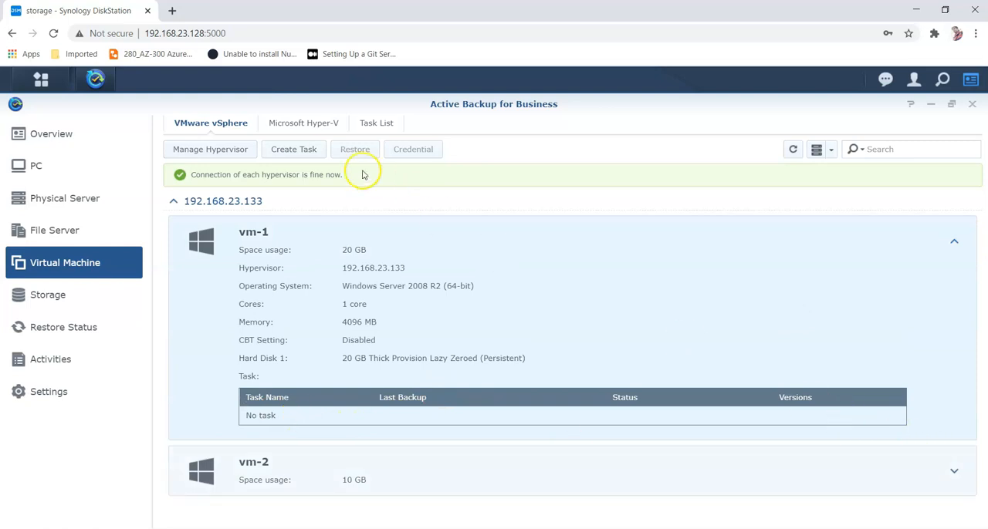
# Step: Create a VM backup task to ActiveBackupforBusiness, switching view mode to VMs and folders and ticking vm-2 besides vm-1
pyautogui.click(294, 150)
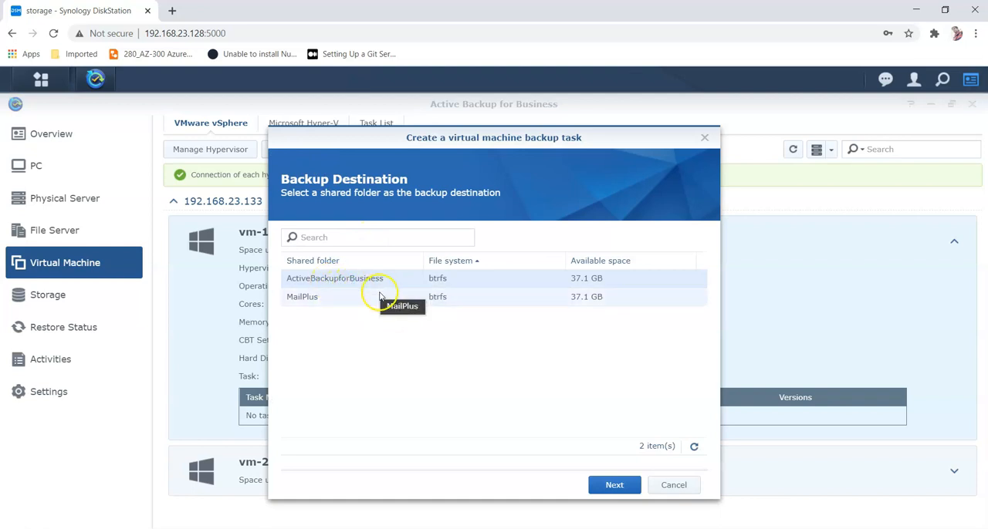
pyautogui.click(609, 482)
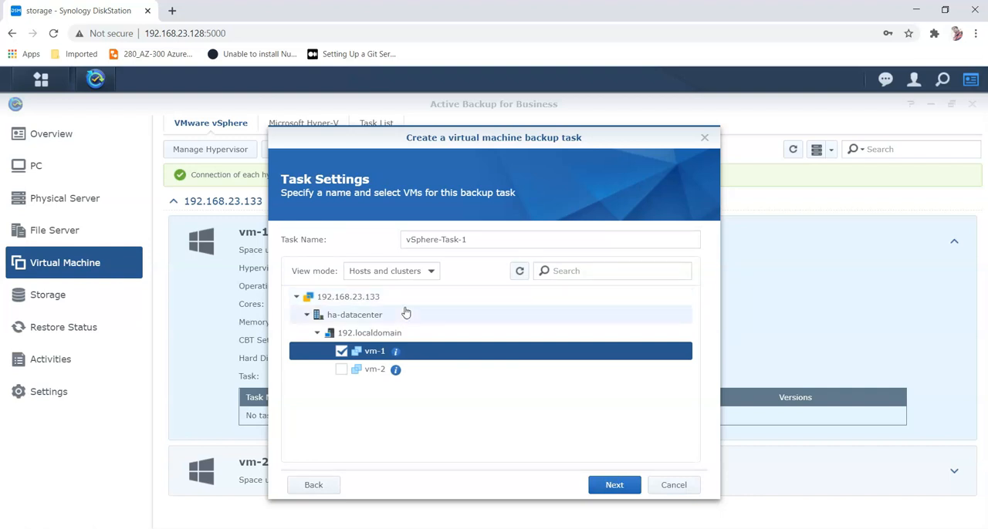
pyautogui.click(403, 275)
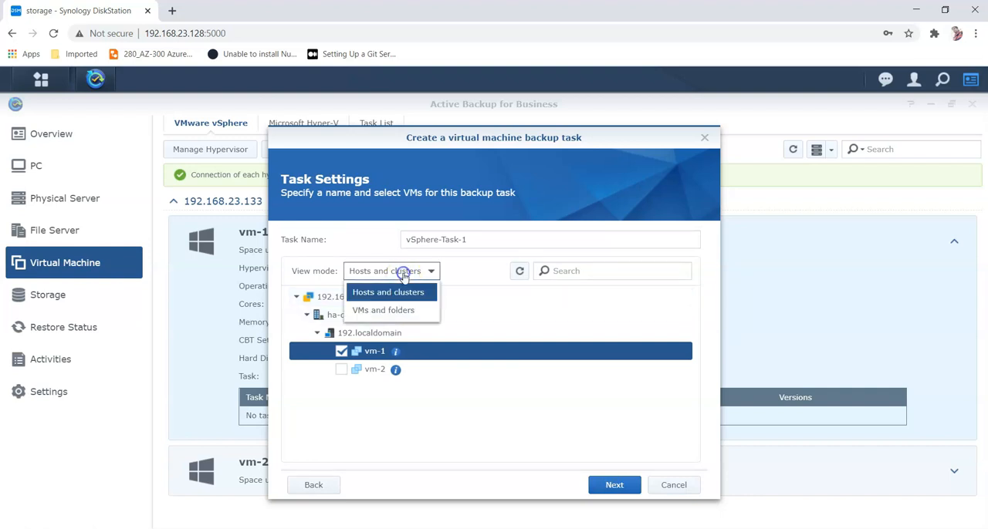
pyautogui.click(395, 310)
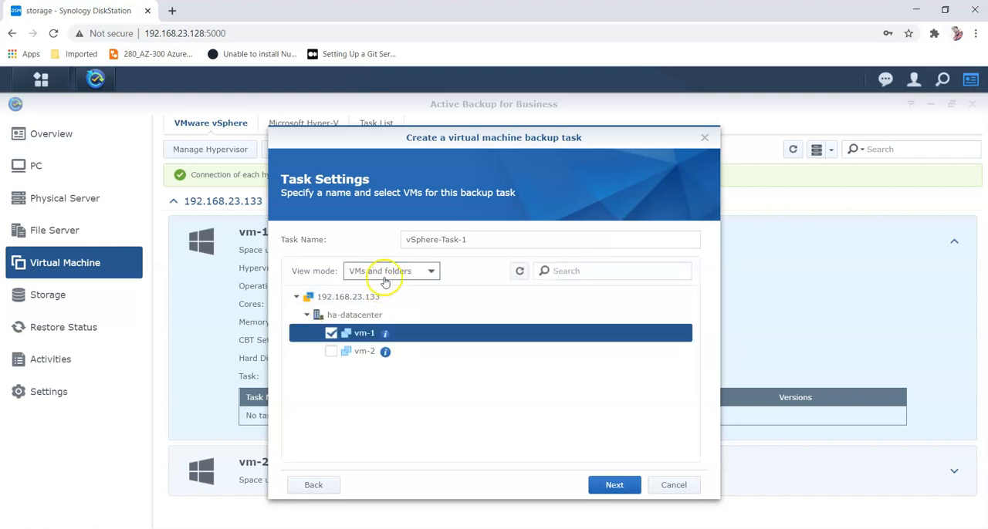
pyautogui.click(331, 352)
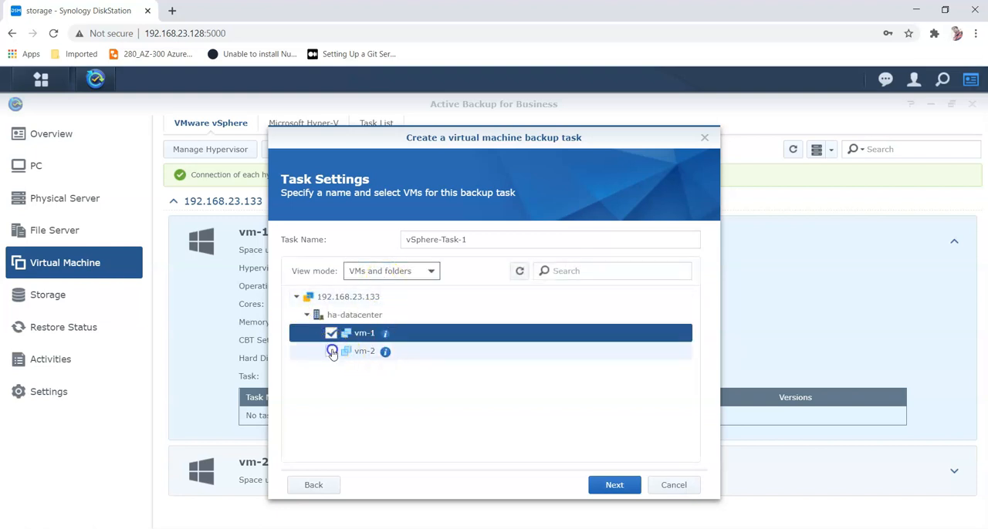
pyautogui.click(628, 484)
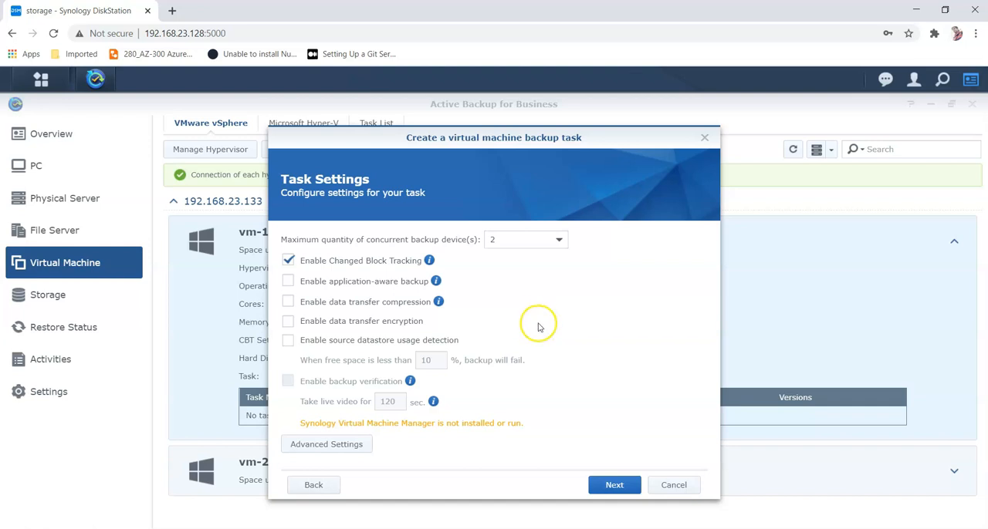
# Step: Keep the default task settings and leave the schedule set to manual backup
pyautogui.click(621, 485)
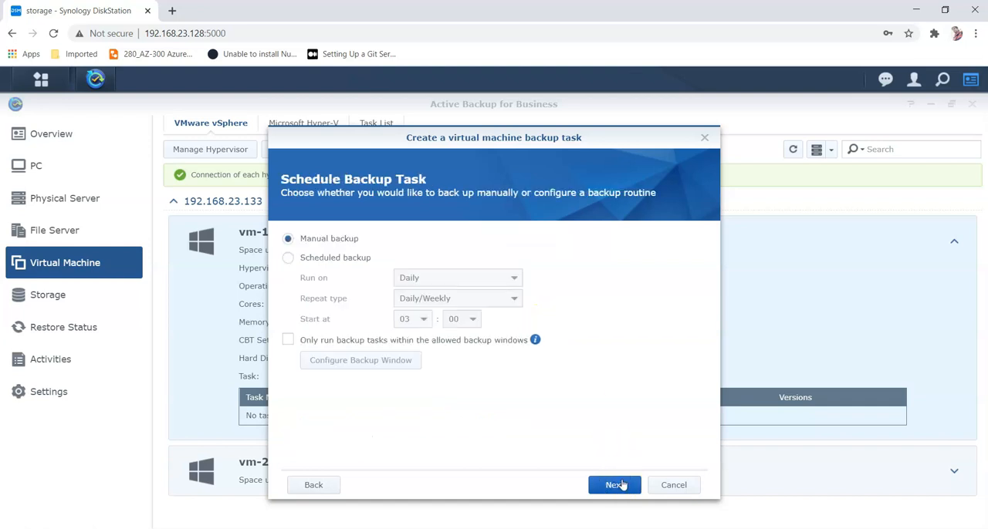
pyautogui.click(321, 258)
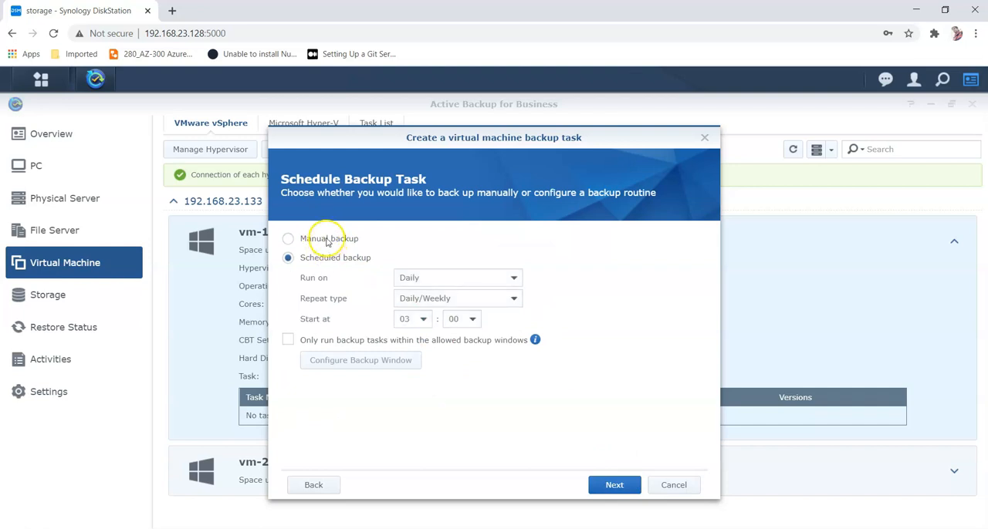
pyautogui.click(326, 240)
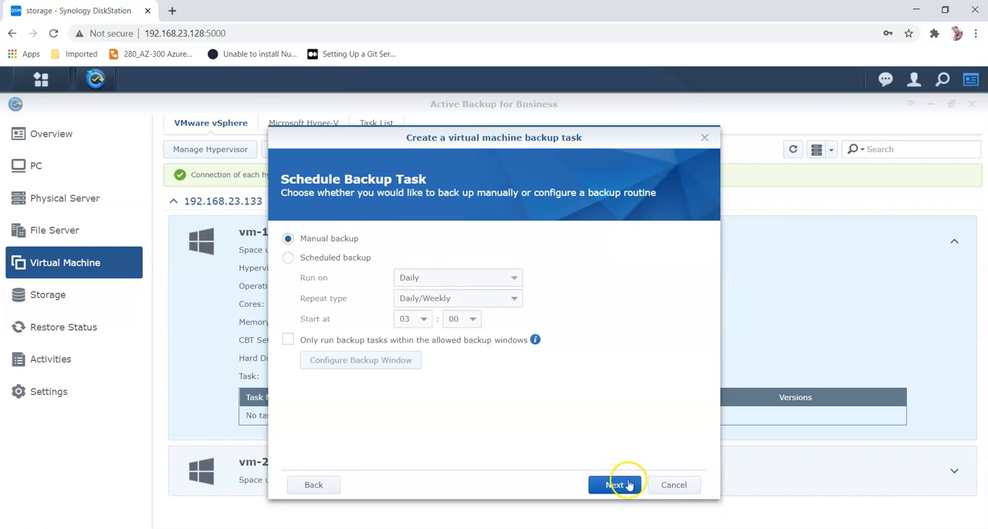
pyautogui.click(627, 483)
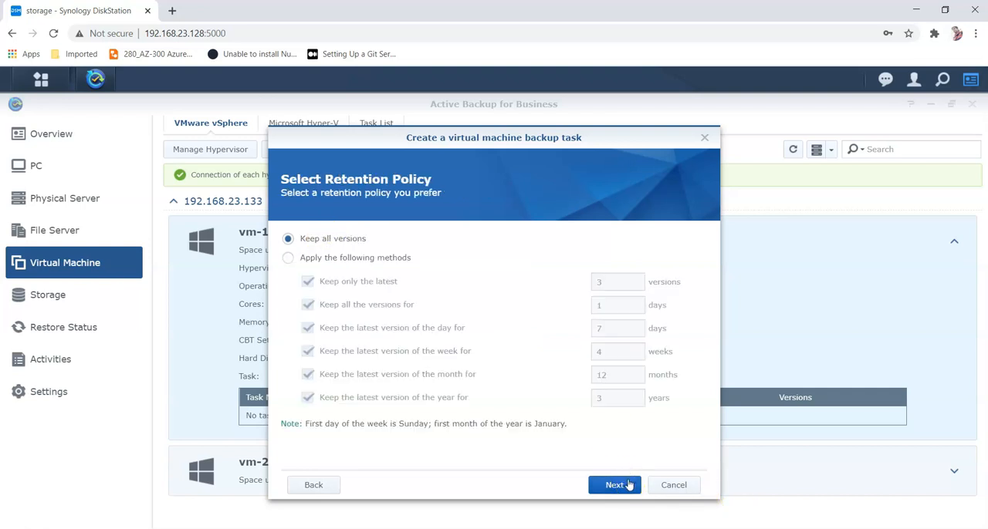
# Step: Keep all versions, grant restoration privilege to the thinkit user, and apply the virtual machine backup task
pyautogui.click(614, 485)
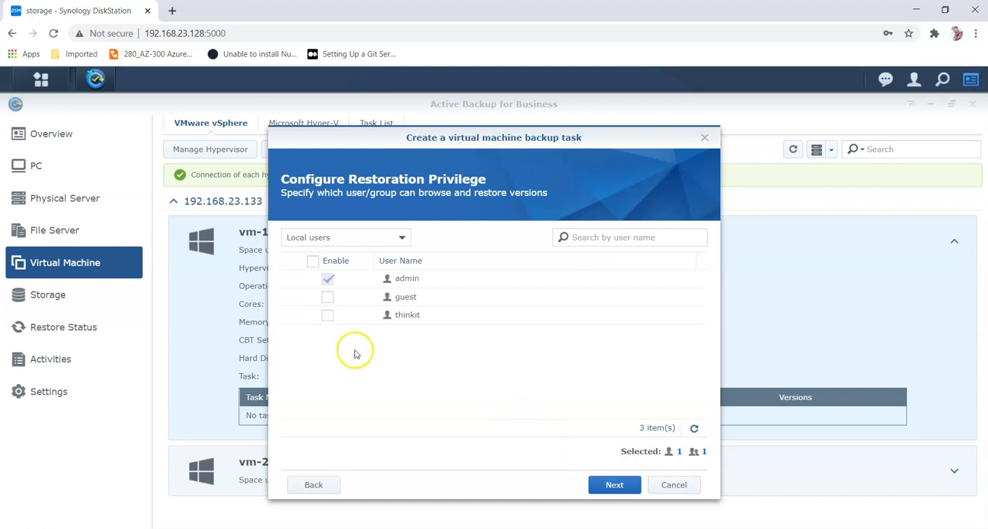
pyautogui.click(328, 316)
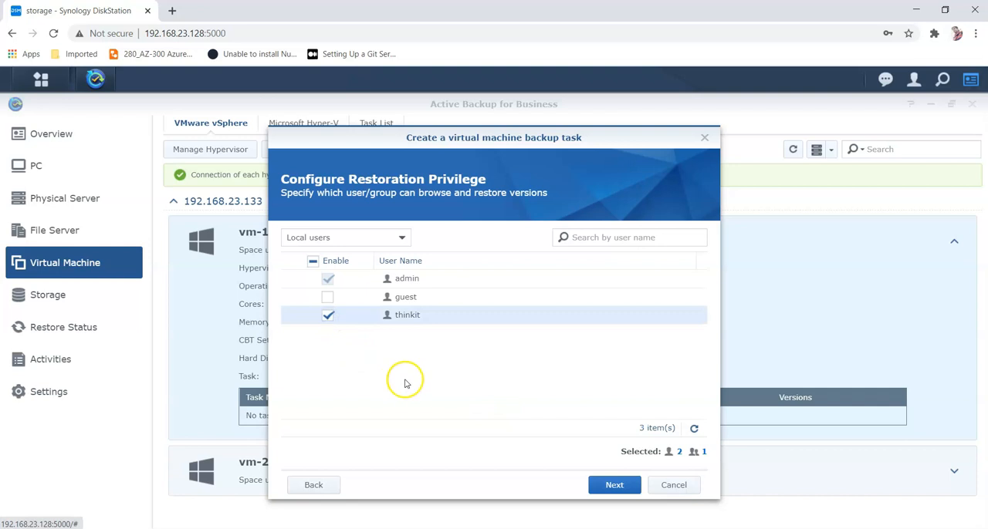
pyautogui.click(626, 485)
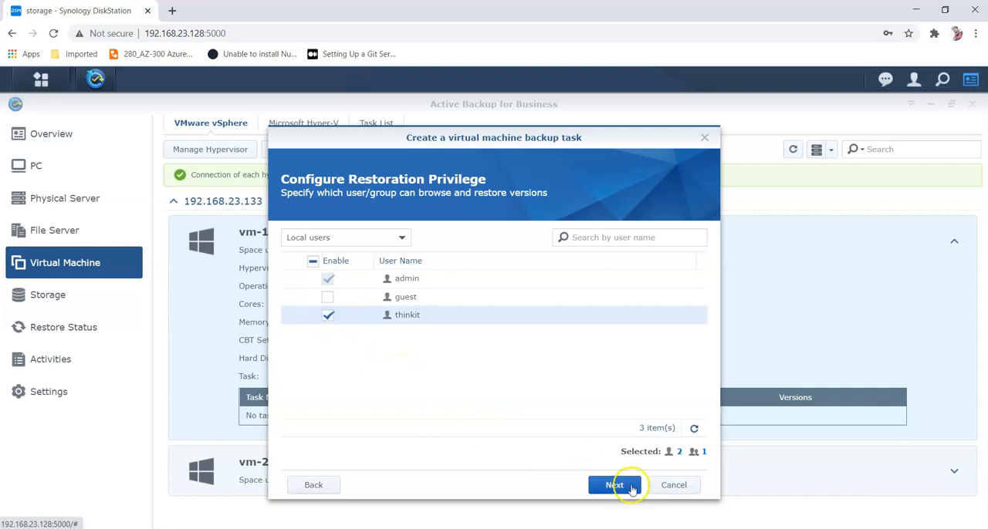
pyautogui.click(629, 486)
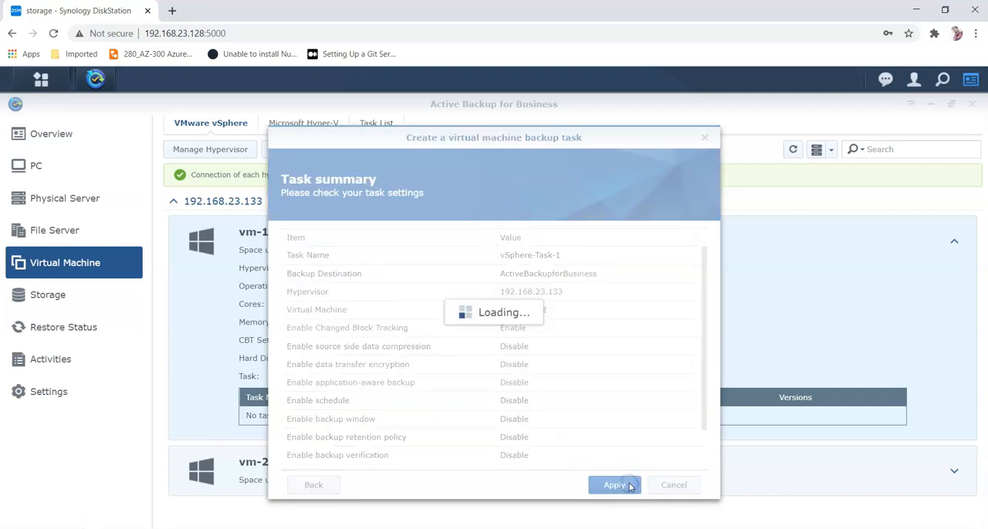
# Step: Review the running backup's progress on the Overview dashboard, then in the activity log and task history
pyautogui.click(506, 336)
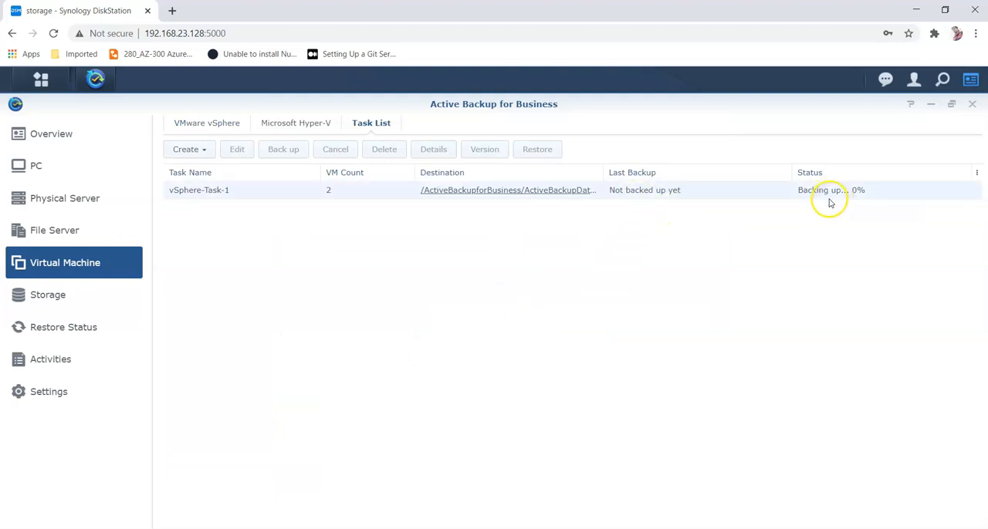
pyautogui.click(41, 139)
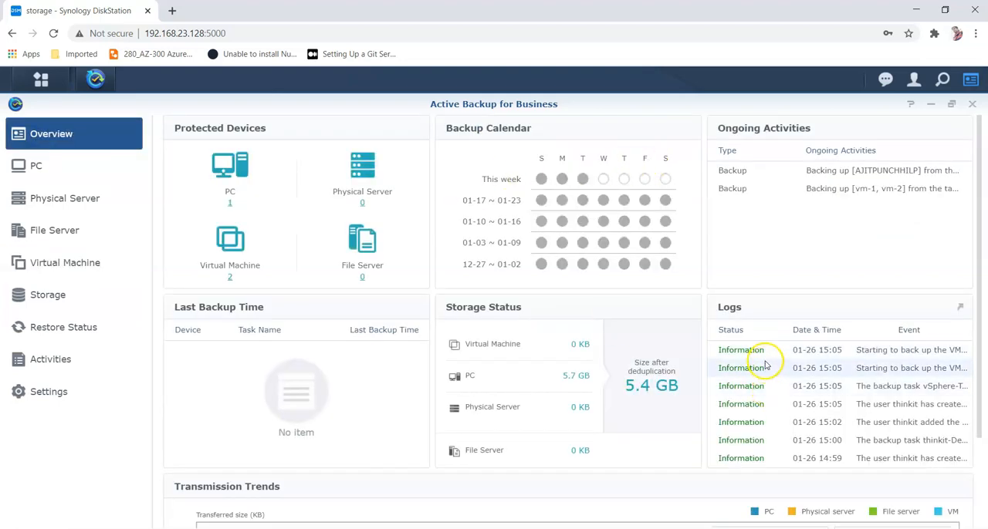
pyautogui.scroll(-3, 774, 417)
pyautogui.scroll(3, 784, 348)
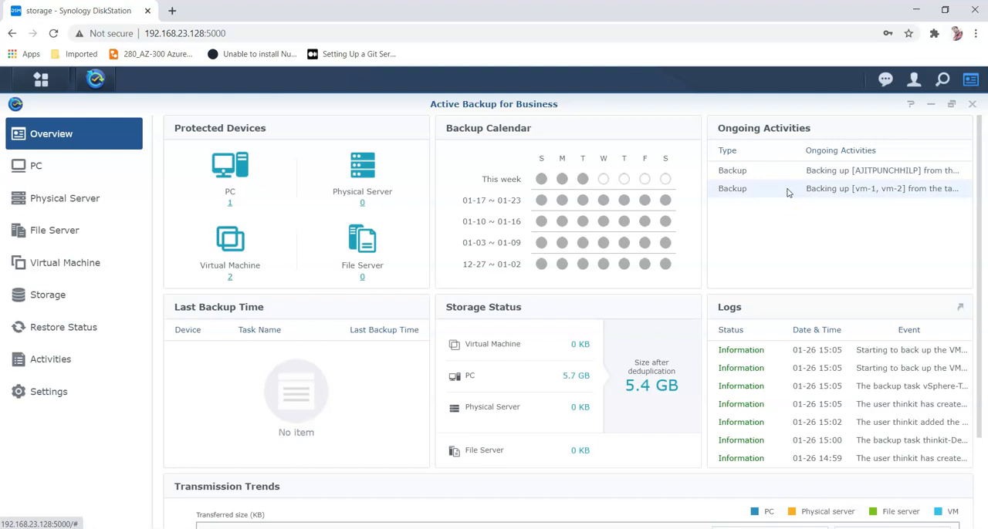
pyautogui.click(23, 361)
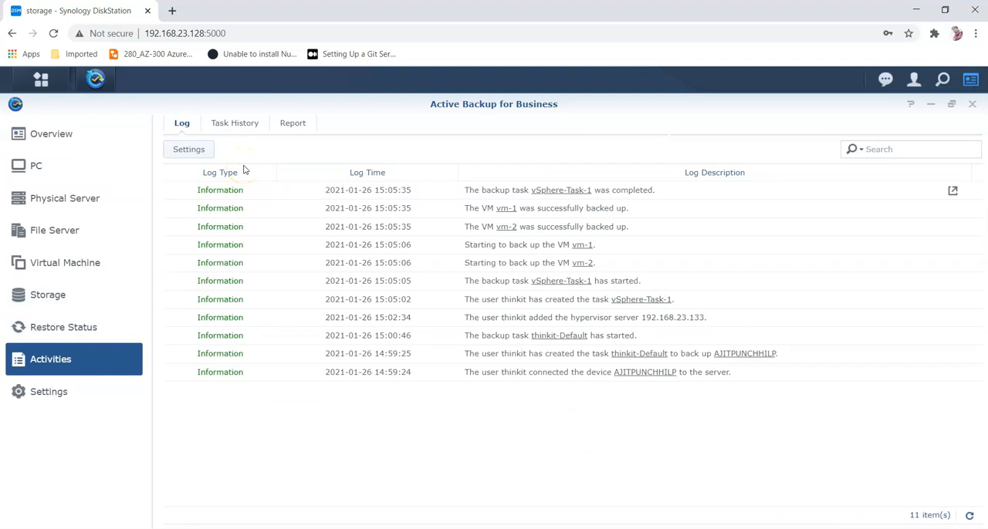
pyautogui.click(233, 128)
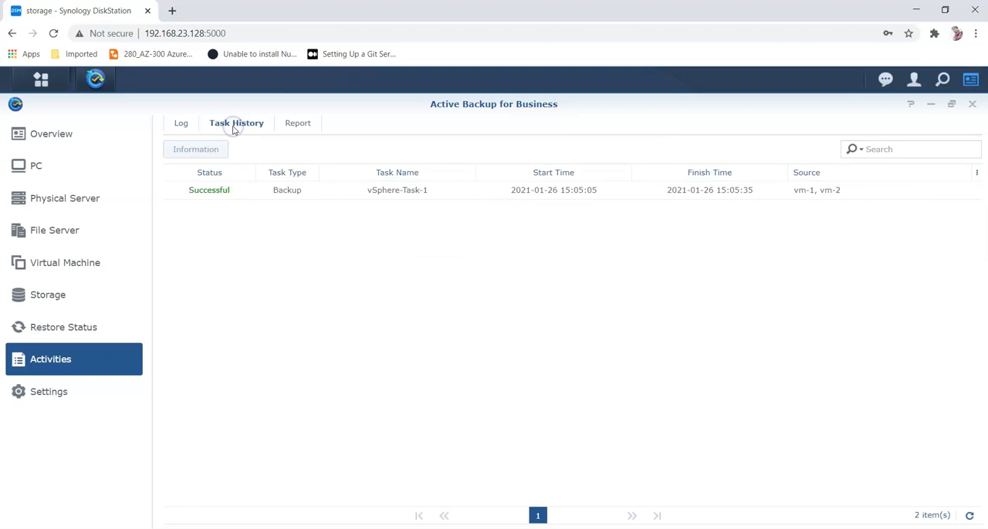
# Step: Open report generation, set the report type to Weekly, and cancel without generating
pyautogui.click(297, 123)
pyautogui.click(205, 148)
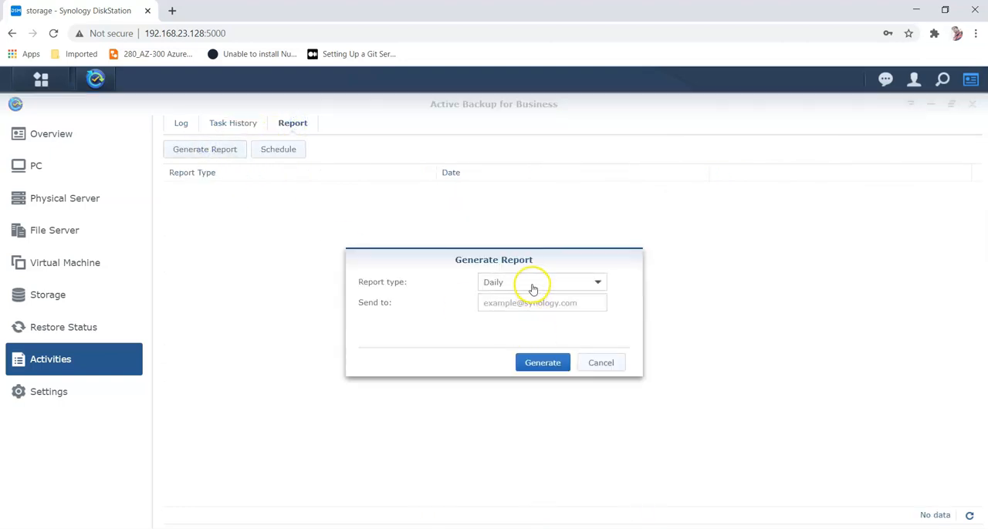
pyautogui.click(531, 289)
pyautogui.click(527, 316)
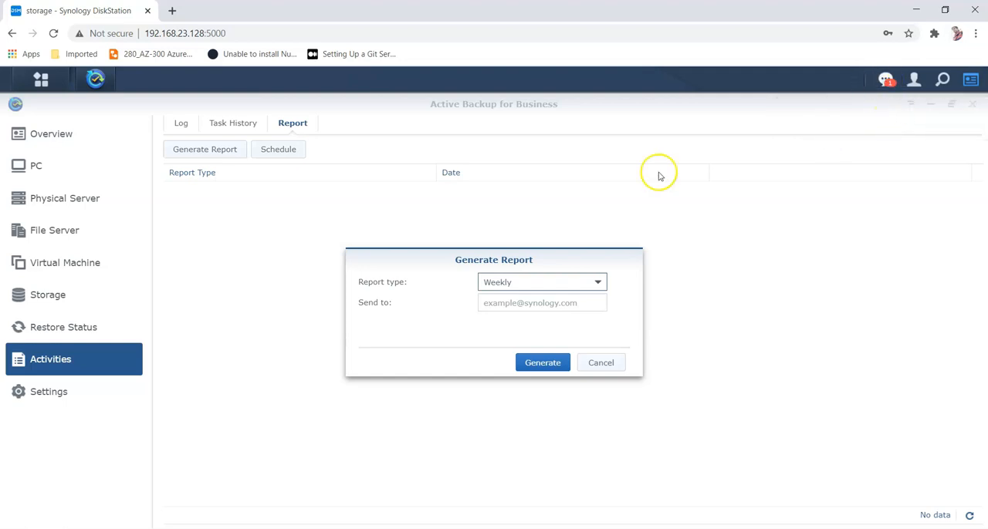
pyautogui.click(598, 364)
# Step: Return to the Overview dashboard and inspect this week's entry in the backup calendar
pyautogui.click(65, 133)
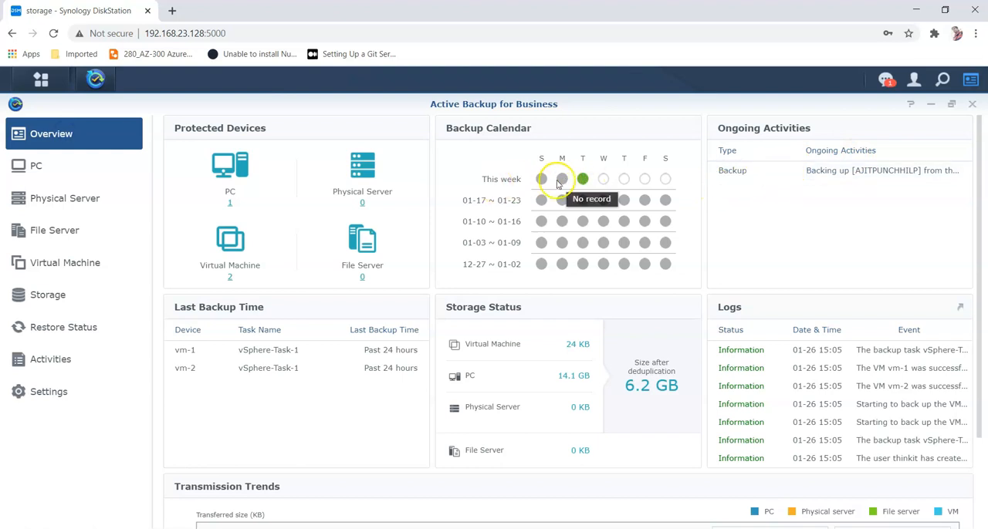
pyautogui.moveTo(583, 180)
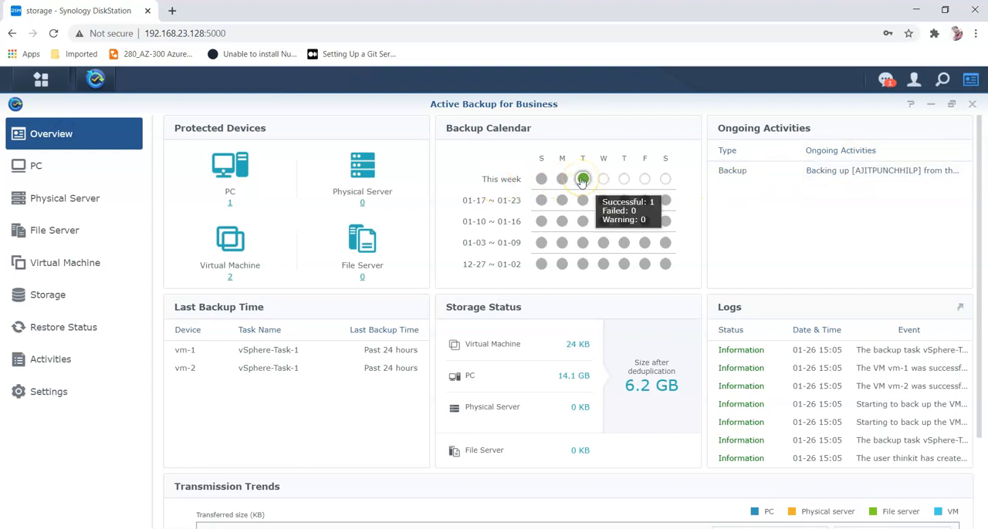